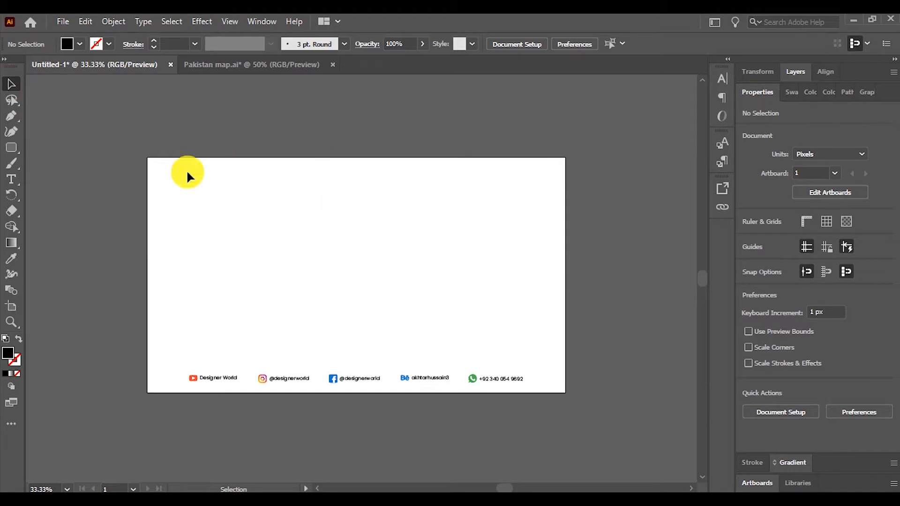
Draw a black rectangle about 1123 × 556 px across the upper part of the artboard
left_click(14, 147)
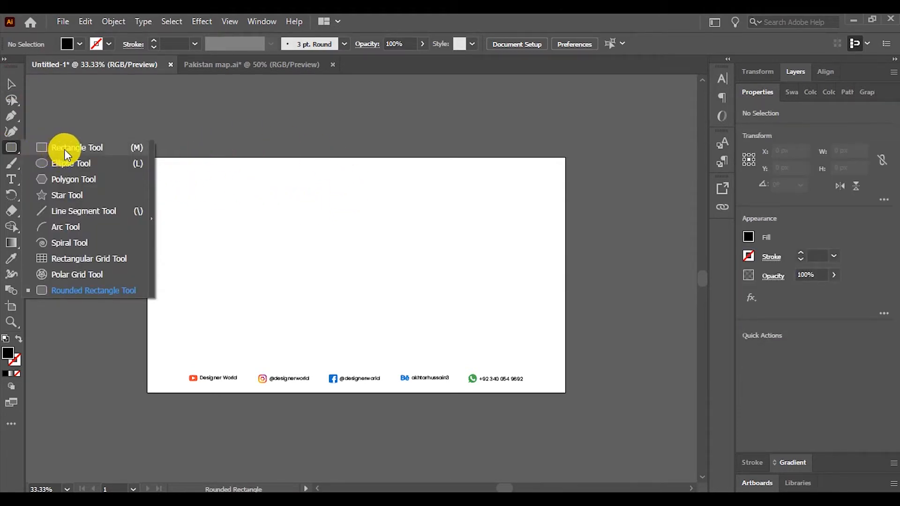
left_click(57, 149)
mouse_move(198, 171)
left_mouse_down()
mouse_move(318, 234)
mouse_move(380, 302)
mouse_move(421, 312)
mouse_move(522, 314)
mouse_move(541, 340)
left_mouse_up()
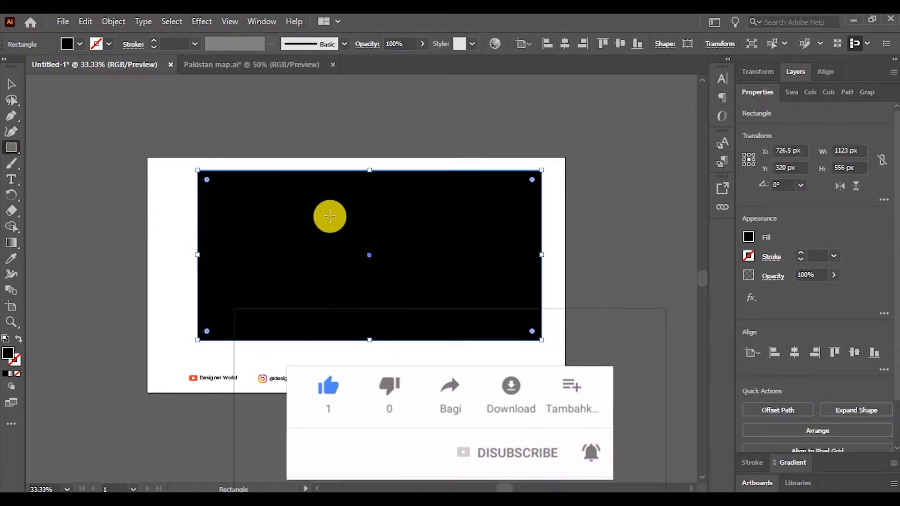
Shrink the black rectangle to about 954 × 510 px and reposition it near the upper right of the artboard
left_click(12, 87)
left_click_drag(318, 207, 289, 217)
left_click_drag(514, 178, 490, 191)
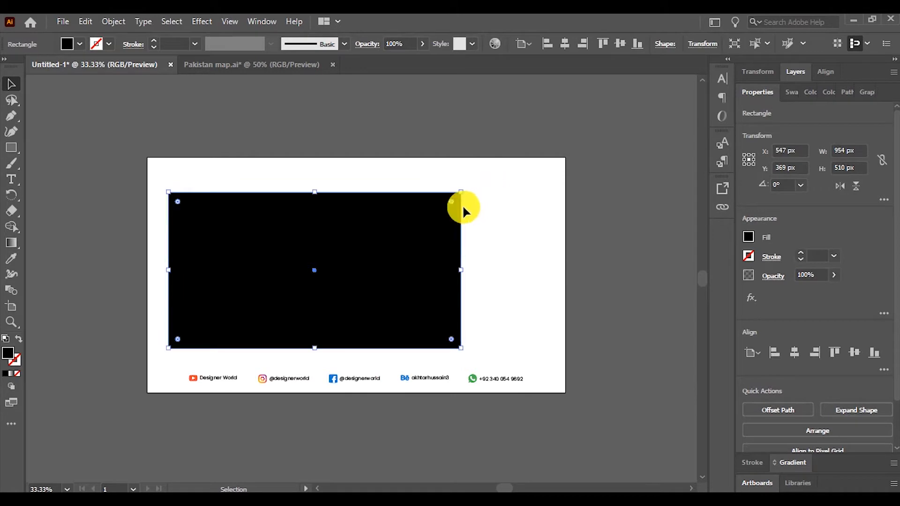
left_click_drag(356, 224, 415, 205)
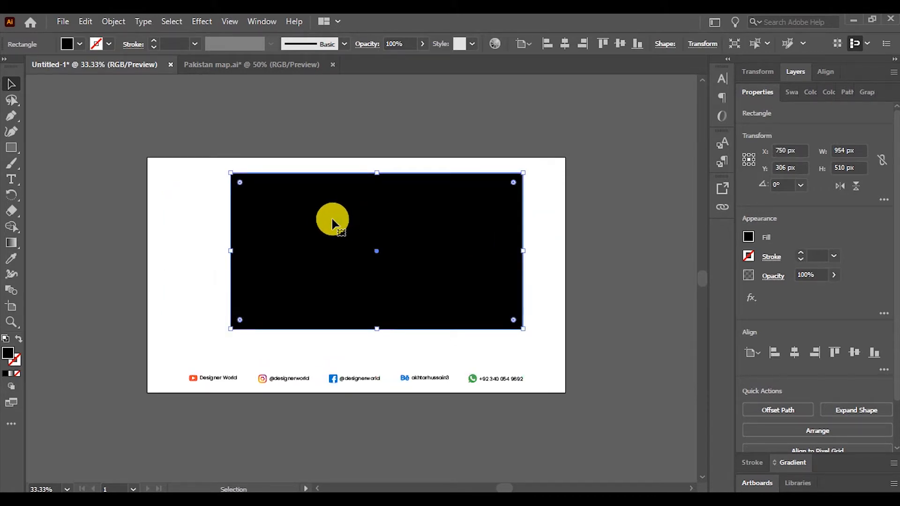
Pick only the rectangle's top-left anchor with Direct Selection, and reposition the whole rectangle slightly left and down with the Selection tool
left_click(13, 101)
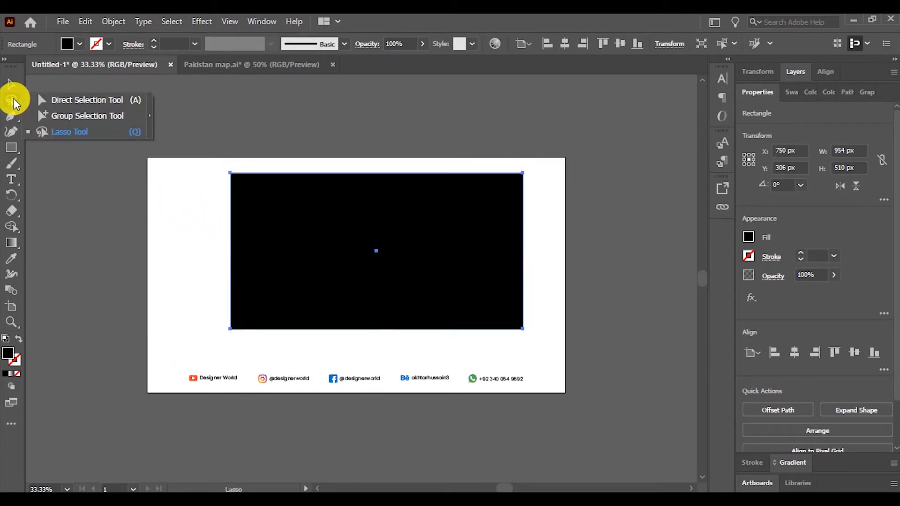
left_click(87, 100)
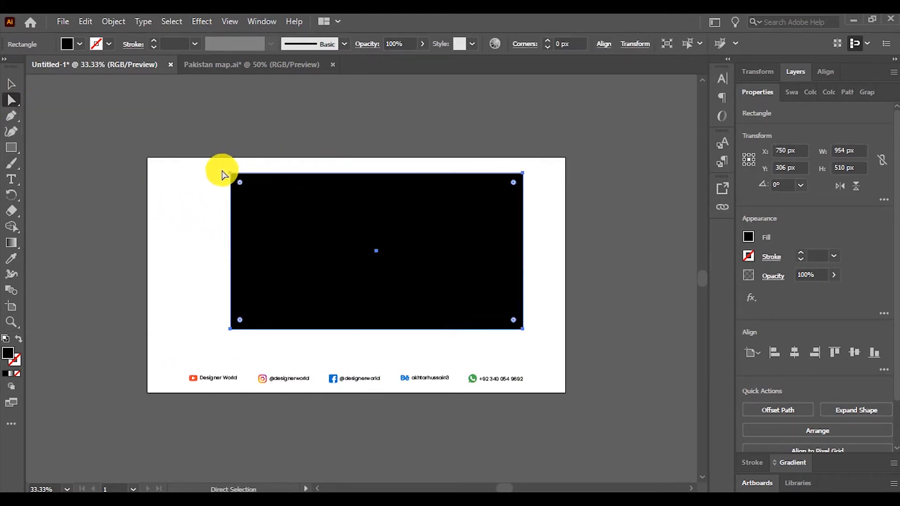
left_click(232, 174)
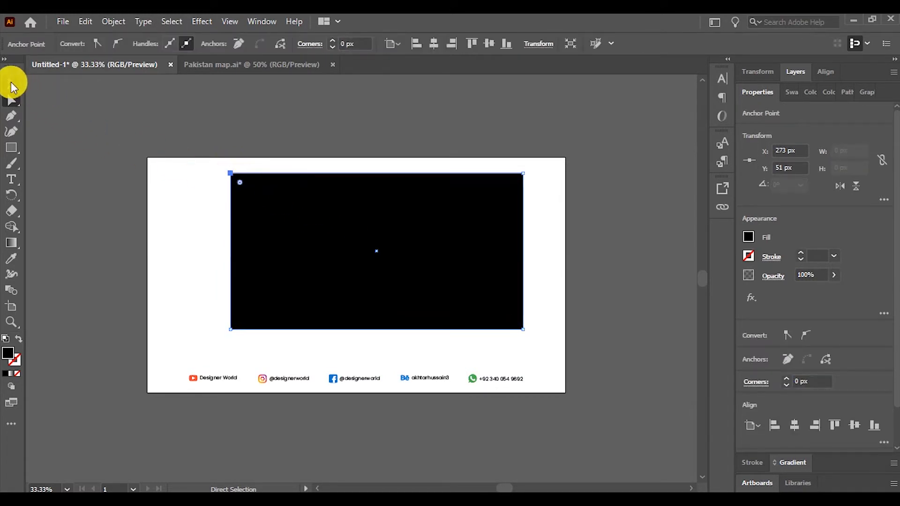
left_click(12, 84)
left_click_drag(370, 206, 395, 216)
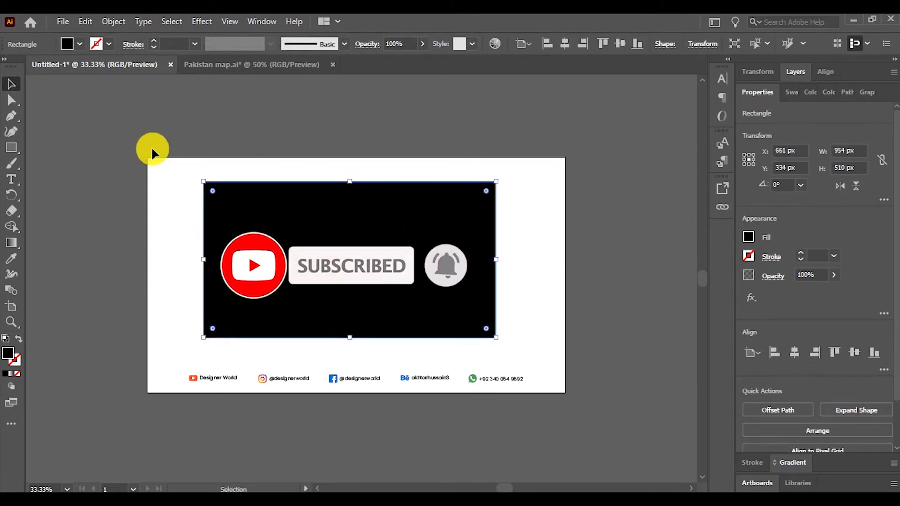
With Direct Selection, round the rectangle's top-left and bottom-right corners to about 510 px, and pull the lower-right curve's handles into an S-shaped edge
left_click(14, 99)
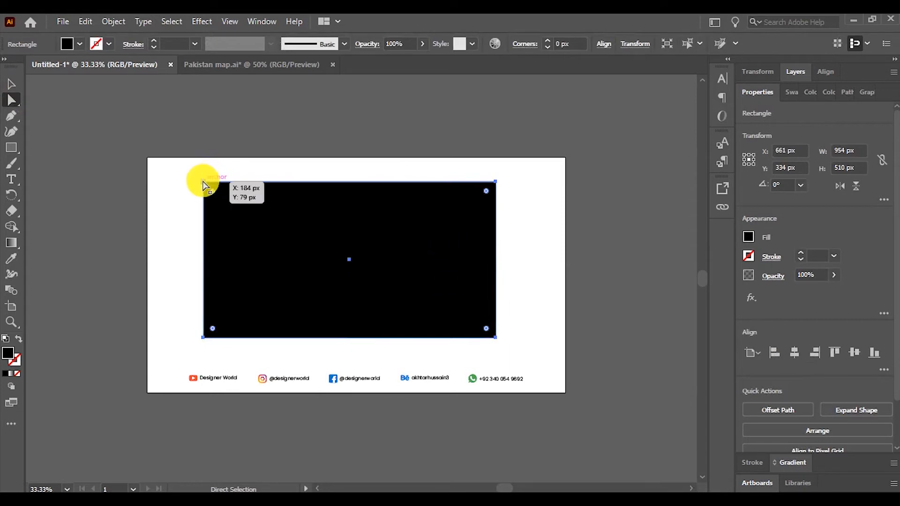
left_click(204, 182)
left_click_drag(203, 182, 48, 239)
left_click(460, 296)
left_click(496, 337)
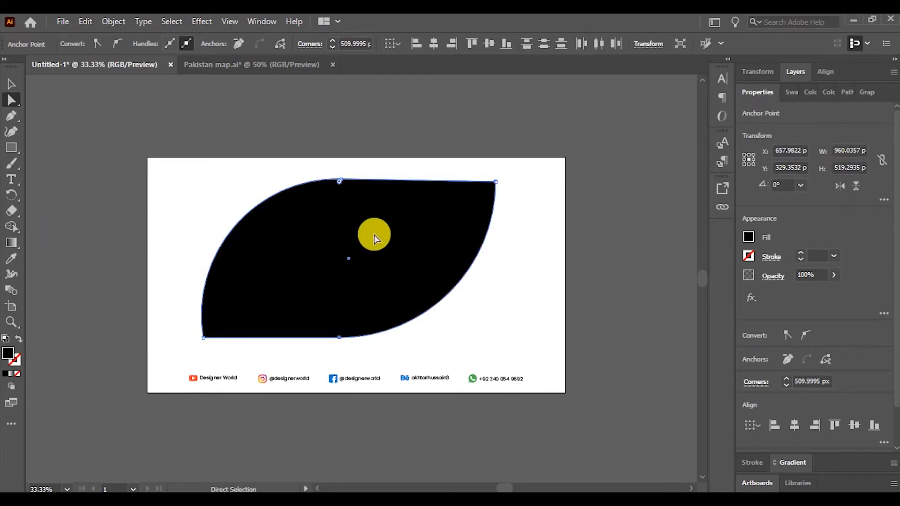
left_click_drag(495, 181, 576, 363)
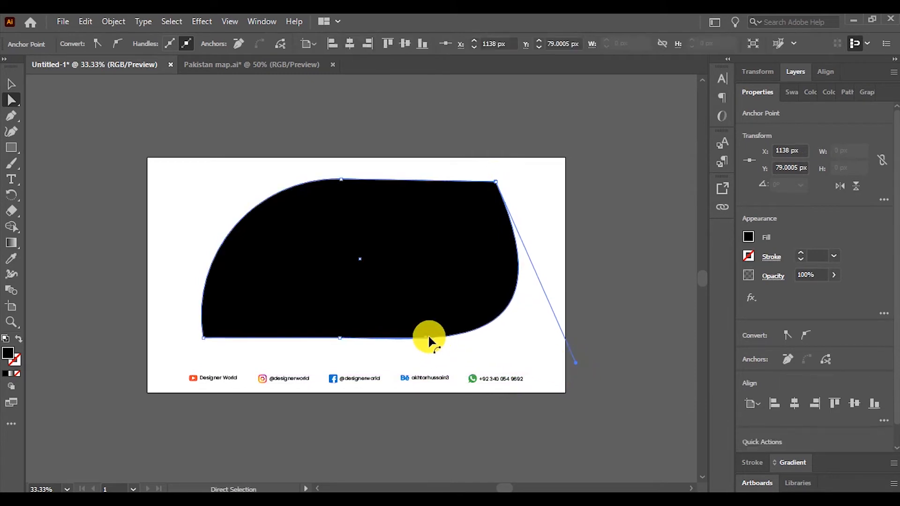
left_click_drag(427, 342, 228, 253)
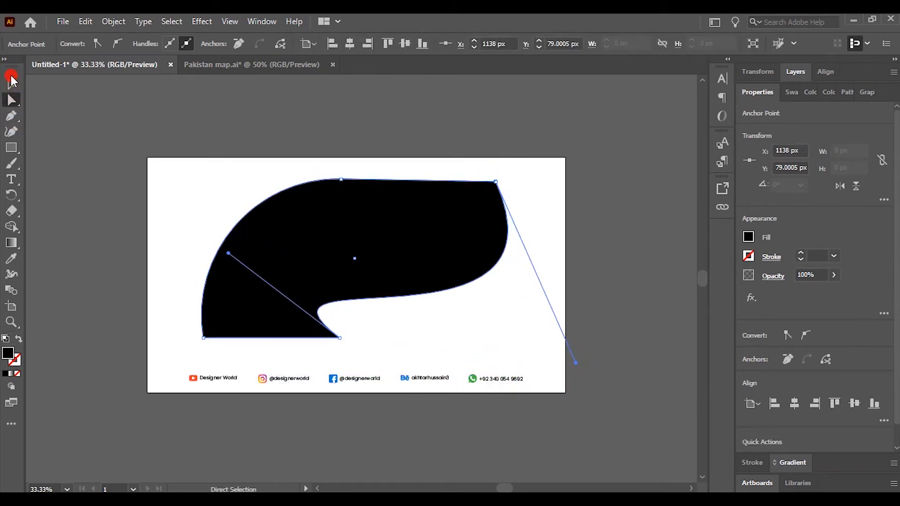
Switch the direct-selection slot to the Group Selection tool and move the curved shape up and left, partly off the artboard
left_click(15, 104)
left_click(72, 115)
left_click(11, 101)
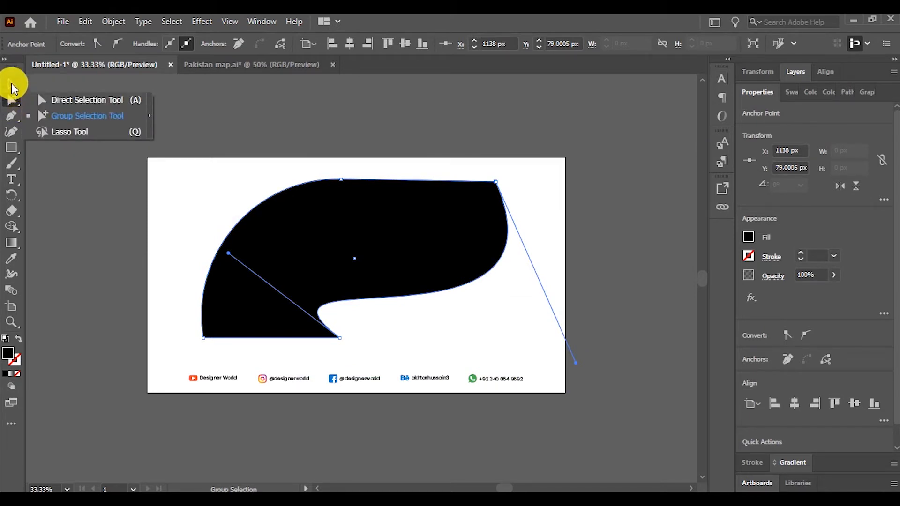
key("v")
left_click_drag(297, 225, 155, 191)
Draw a rectangle about 307 × 272 px at the artboard's upper right and an ellipse about 428 × 166 px below it
key("m")
left_click_drag(413, 177, 507, 260)
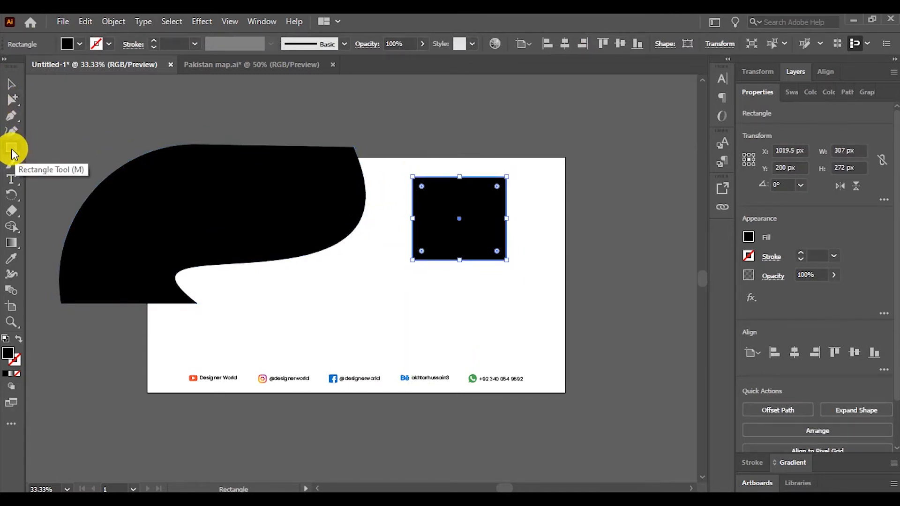
left_click_drag(11, 149, 43, 173)
left_click_drag(309, 288, 440, 338)
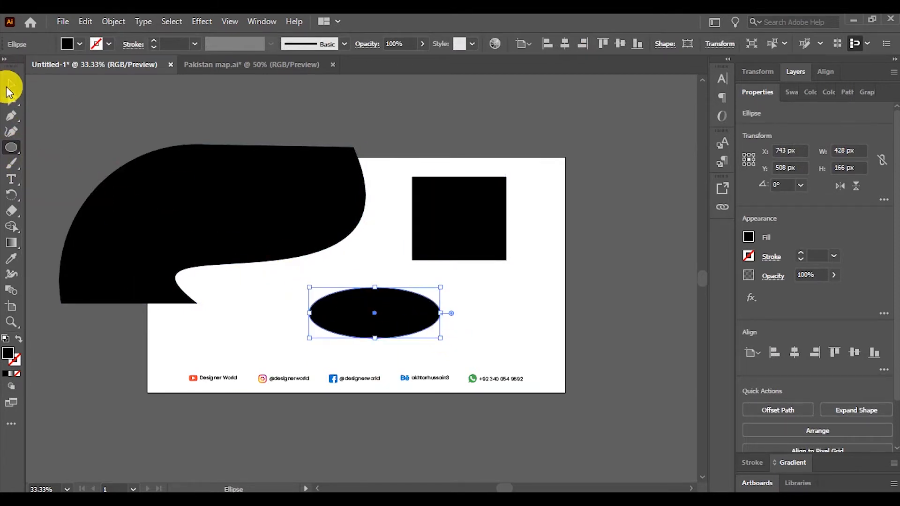
Reposition the ellipse below the curved shape, trying out grouping and ungrouping the two objects along the way
left_click(10, 85)
left_click_drag(389, 313, 344, 303)
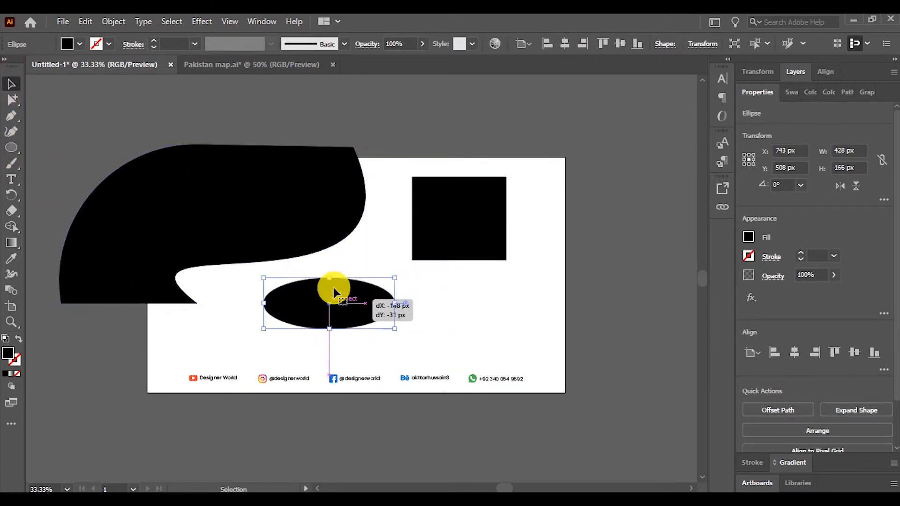
left_click(361, 304, "shift")
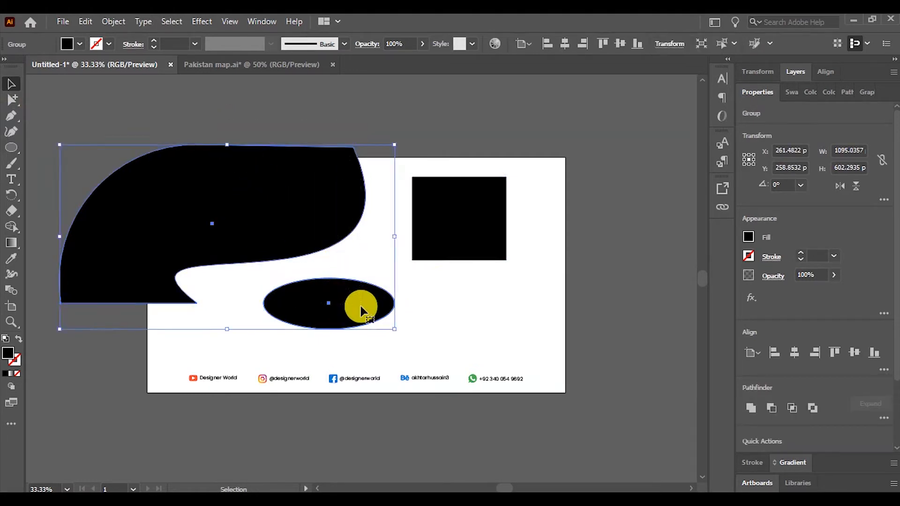
key("ctrl+shift+g")
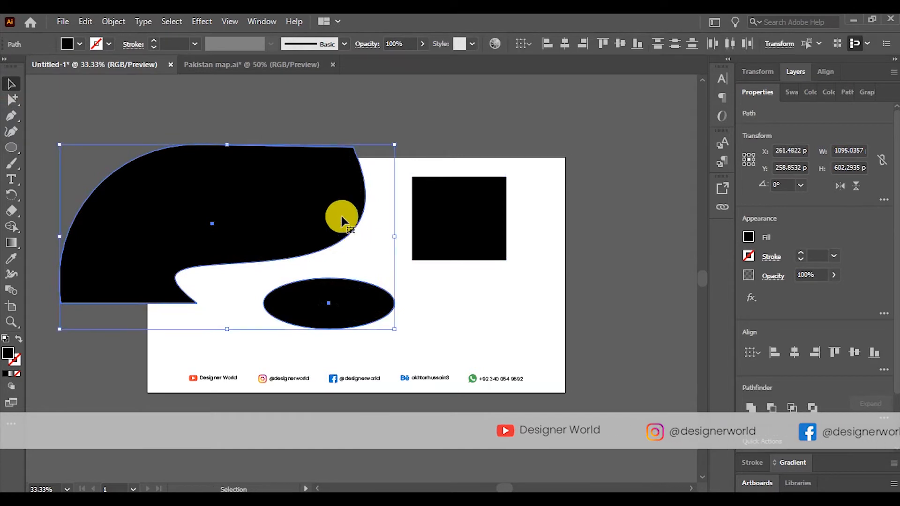
left_click(428, 300)
left_click_drag(347, 295, 367, 296)
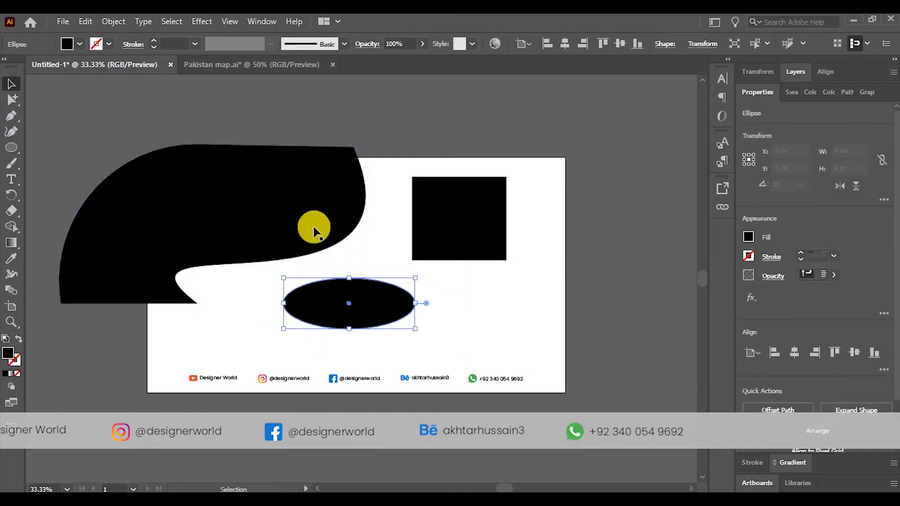
Group the ellipse with the curved shape and move the group slightly upward
left_click(324, 223, "shift")
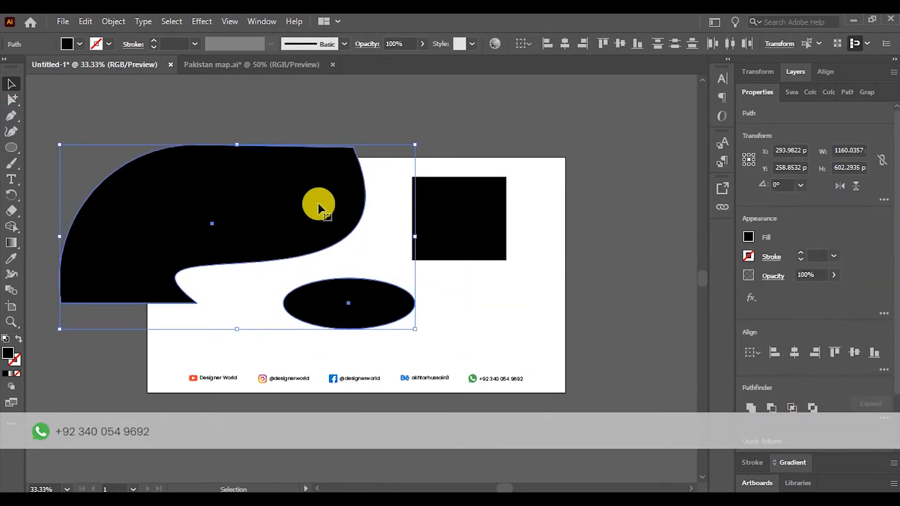
right_click(319, 203)
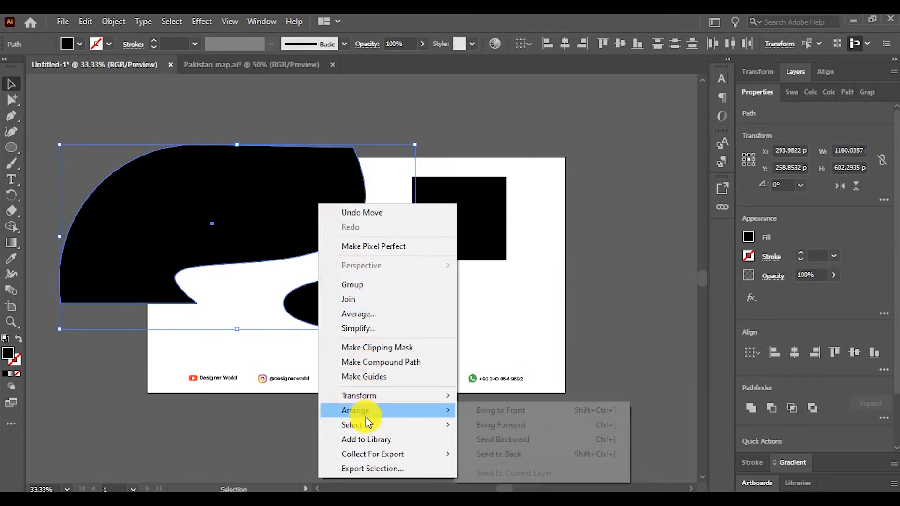
left_click(356, 284)
left_click_drag(347, 291, 343, 251)
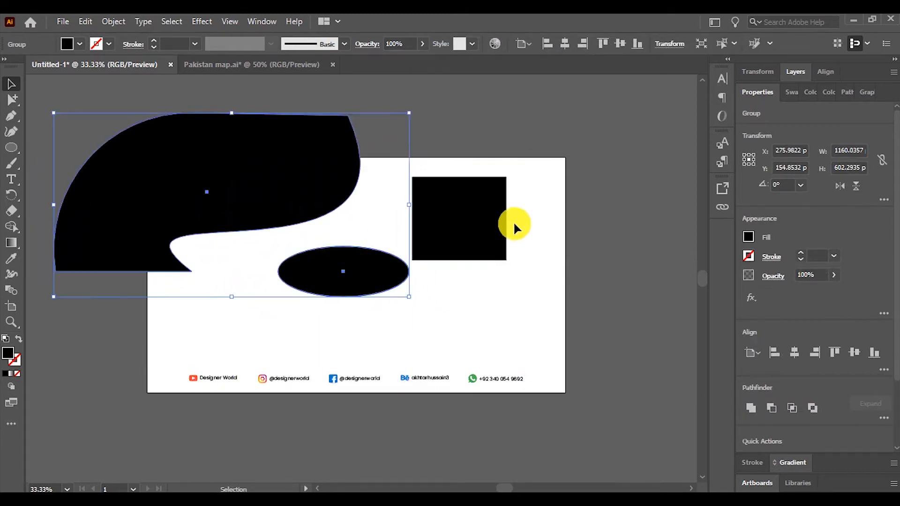
Group the existing ellipse-and-curved-shape group together with the black rectangle
left_click(435, 263, "shift")
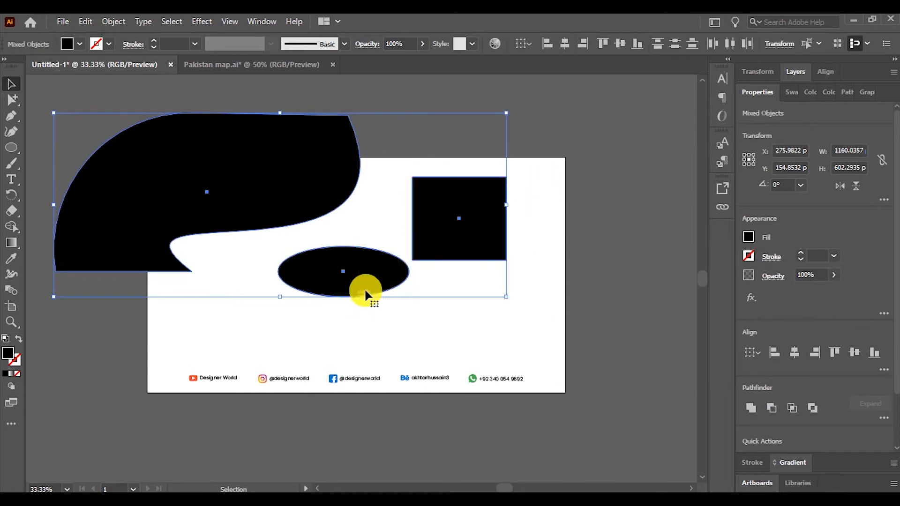
right_click(338, 156)
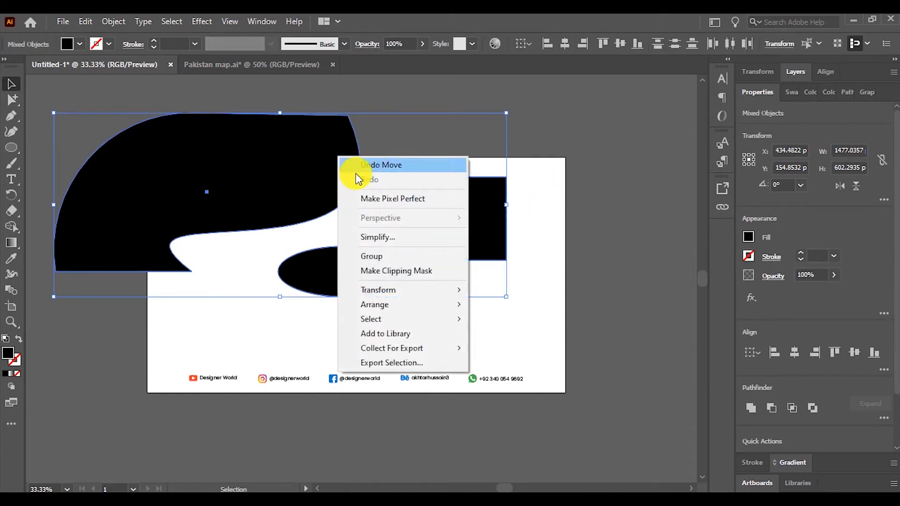
left_click(389, 256)
Move the combined group down and right over the artboard and deselect it
left_click(515, 233)
left_click_drag(474, 230, 489, 216)
left_click(601, 247)
left_click(294, 189)
mouse_move(196, 185)
left_mouse_down()
mouse_move(193, 233)
mouse_move(187, 181)
mouse_move(187, 207)
mouse_move(233, 215)
mouse_move(186, 178)
left_mouse_up()
left_click(431, 111)
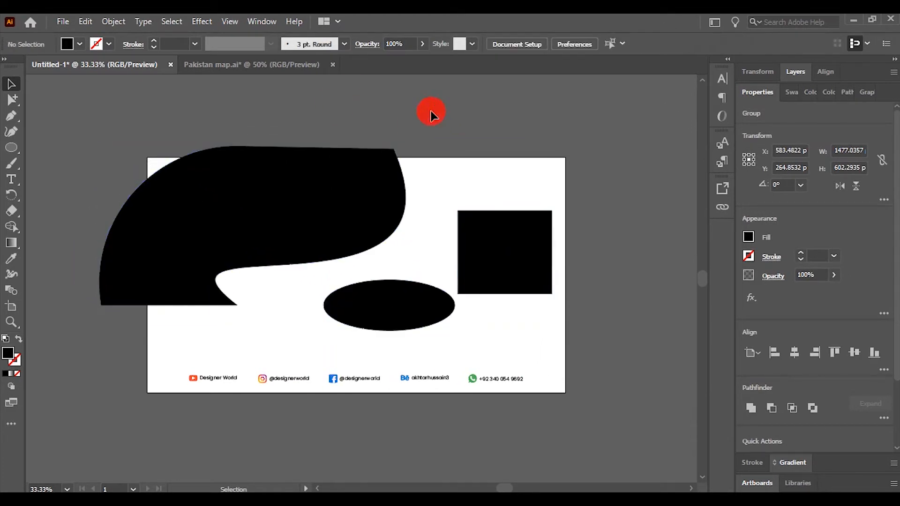
Isolate the nested group inside the combined group and move its ellipse to the left
left_click(406, 298)
double_click(407, 299)
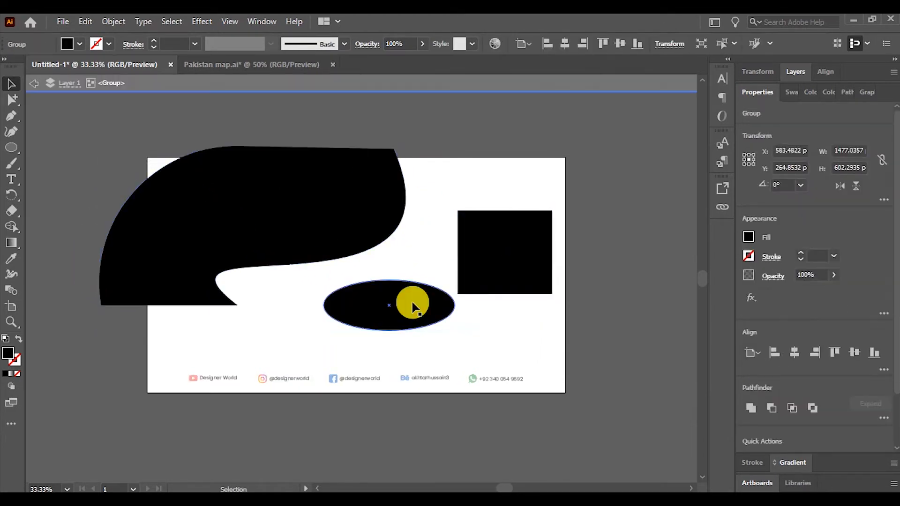
left_click(417, 304)
double_click(417, 305)
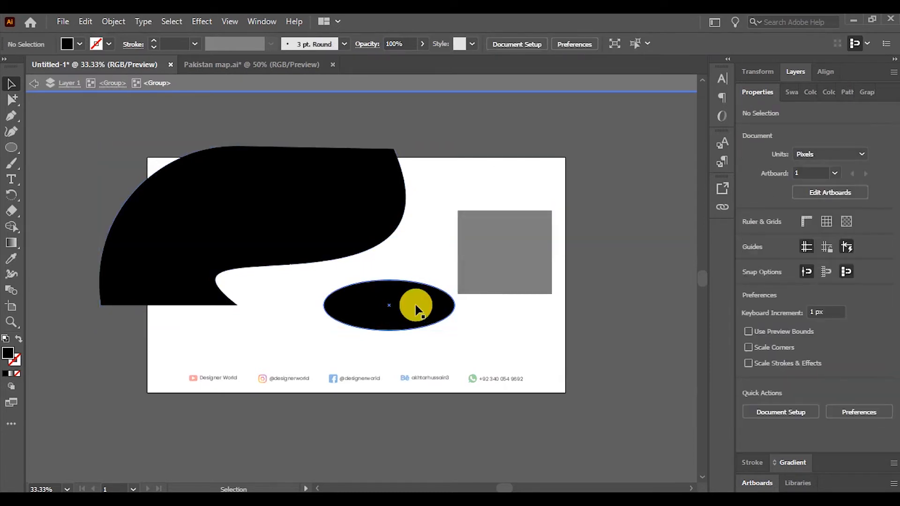
left_click(418, 307)
left_click_drag(419, 305, 382, 304)
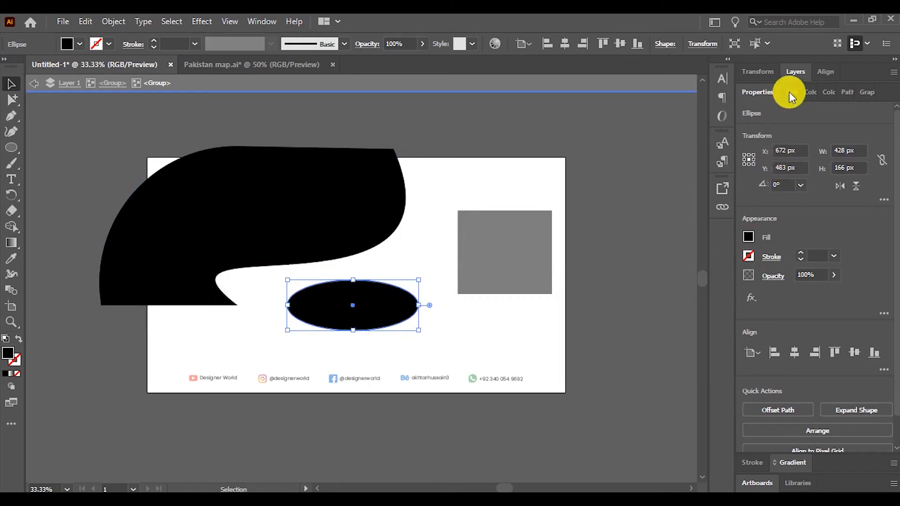
Fill the isolated ellipse with green (#1BFF3A) and exit isolation mode
left_click(810, 93)
left_click(792, 210)
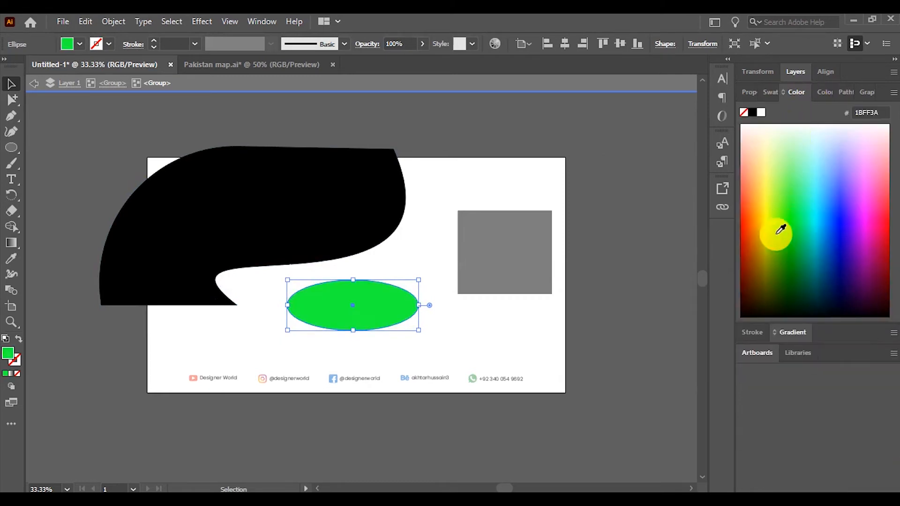
left_click(211, 85)
left_click(12, 85)
Isolate the nested group again to select the green ellipse, and leave isolation mode
left_click(396, 184)
left_click(373, 284)
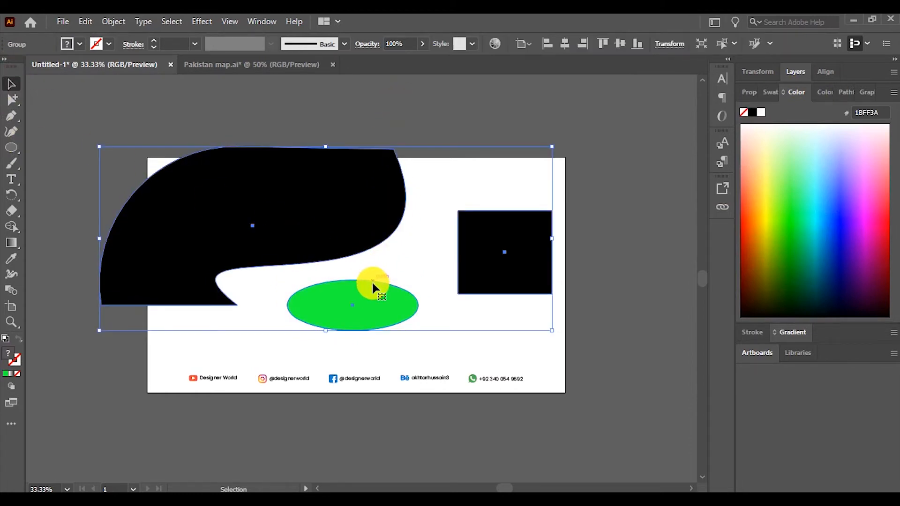
double_click(370, 297)
double_click(376, 300)
left_click(382, 304)
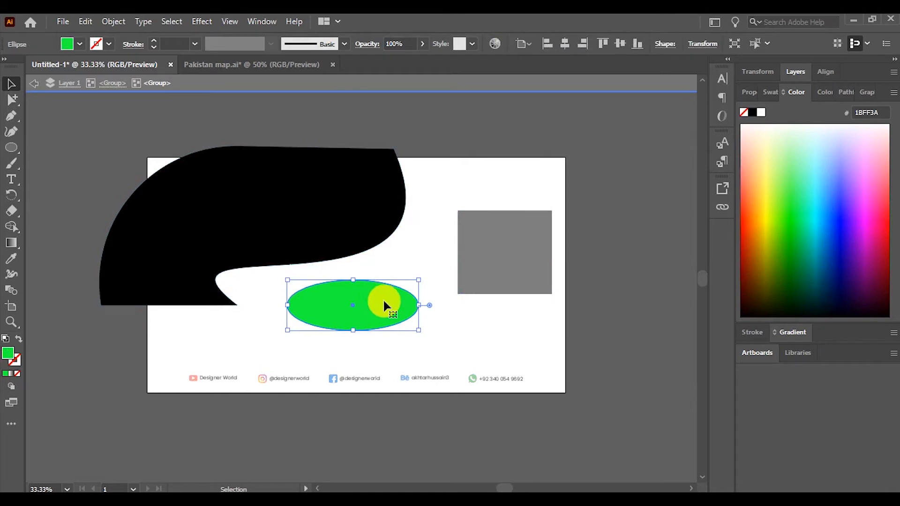
left_click(224, 84)
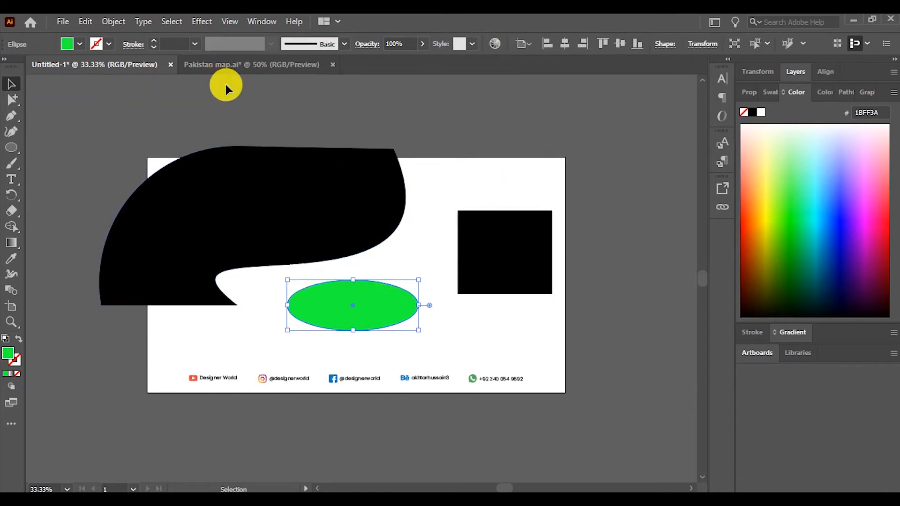
Use the Group Selection tool to select the curved shape, the rectangle and the green ellipse individually without ungrouping them
left_click(12, 100)
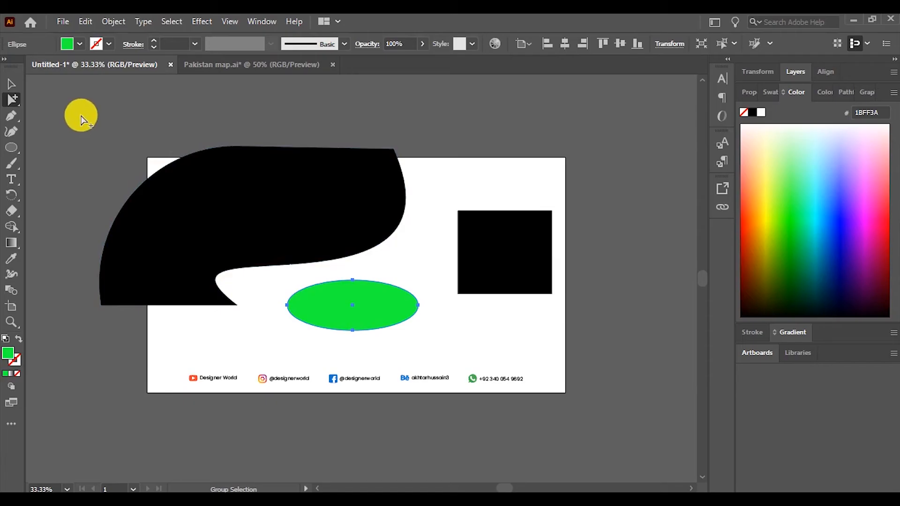
left_click(306, 206)
left_click(509, 239)
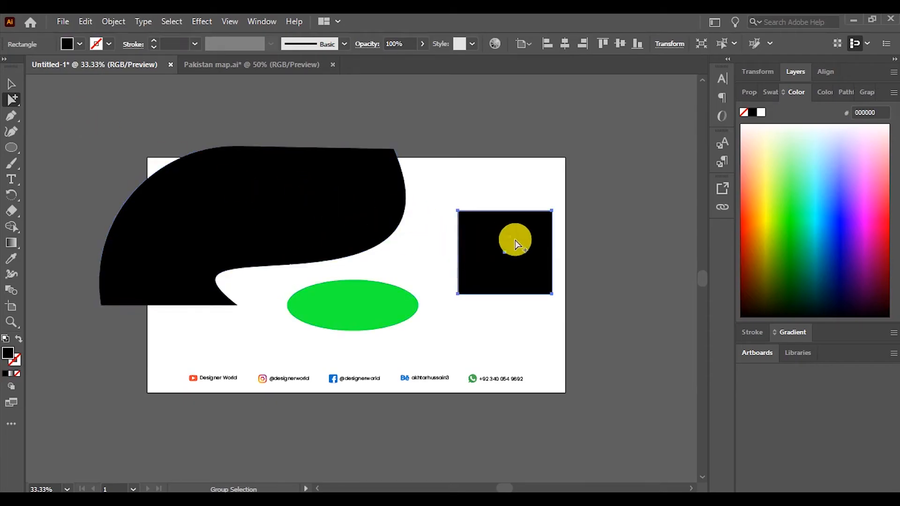
left_click(361, 320)
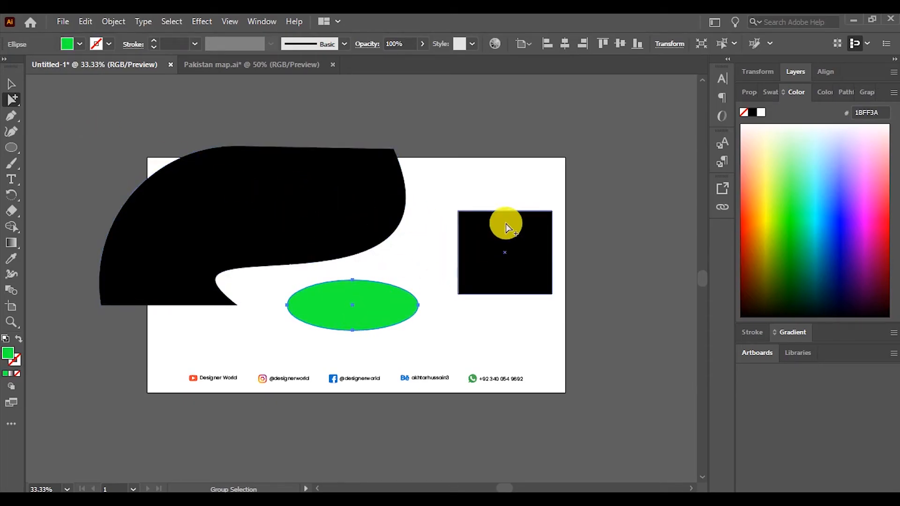
Fill the rectangle with teal (#00F2AE) and the large curved shape with yellow-green (#E3FF75) using the Group Selection tool
left_click(816, 219)
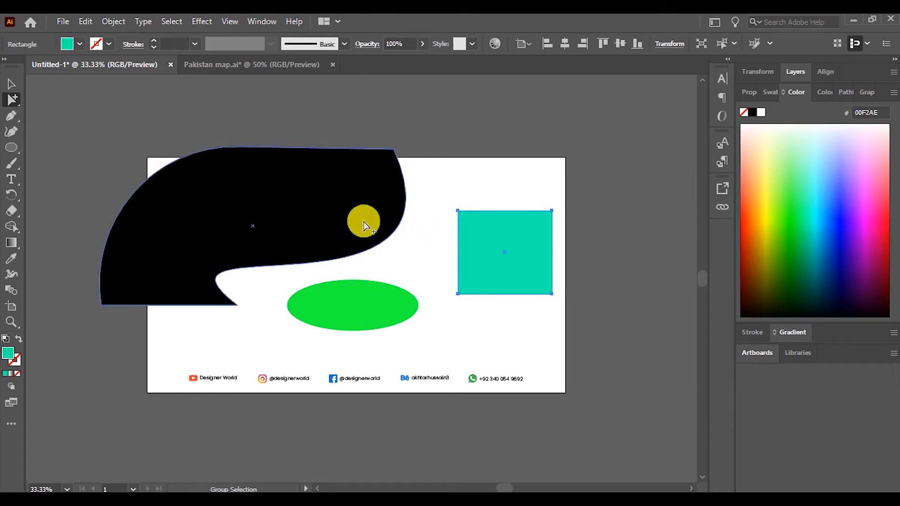
left_click(332, 201)
left_click(809, 172)
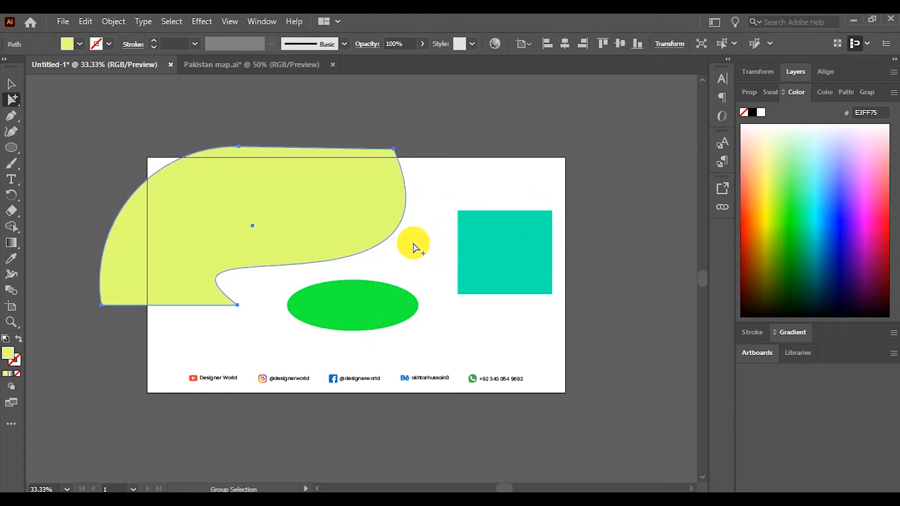
Isolate the teal rectangle inside the group with the Selection tool, fill it with brown (#5F3D00) and exit isolation mode
left_click(19, 89)
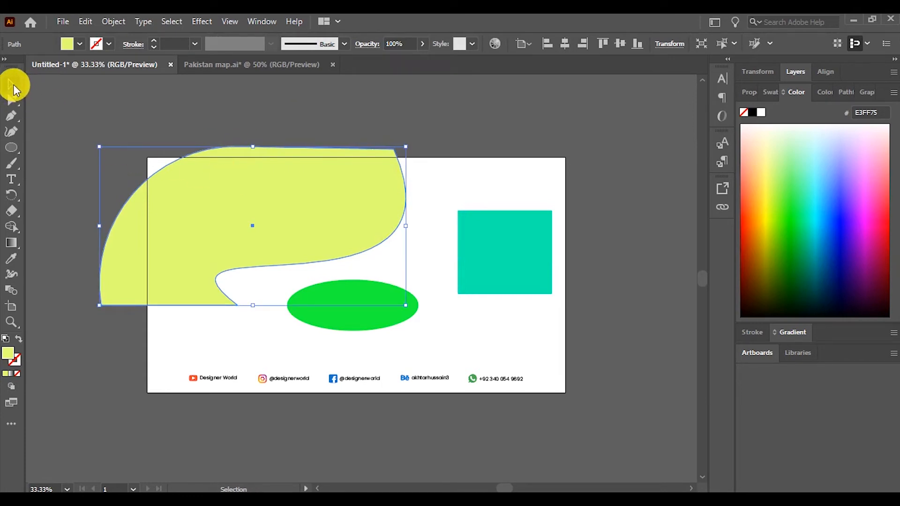
double_click(506, 247)
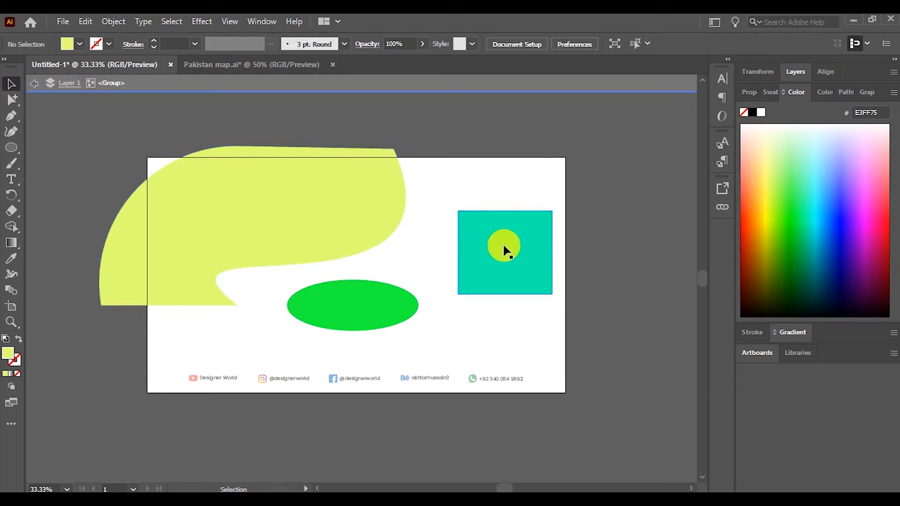
double_click(515, 253)
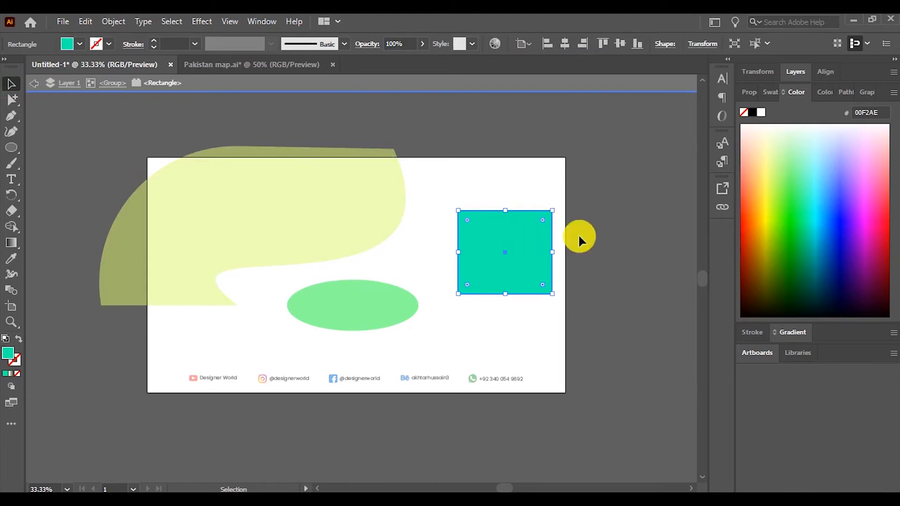
left_click(796, 254)
left_click(759, 277)
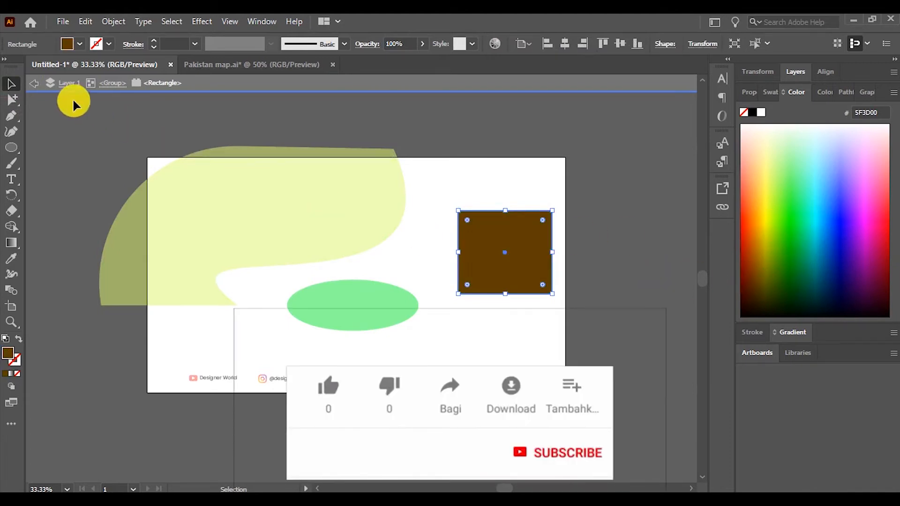
left_click(201, 85)
Use the Group Selection tool to select the yellow-green shape, the brown rectangle and the green ellipse one at a time
left_click(12, 100)
left_click(327, 219)
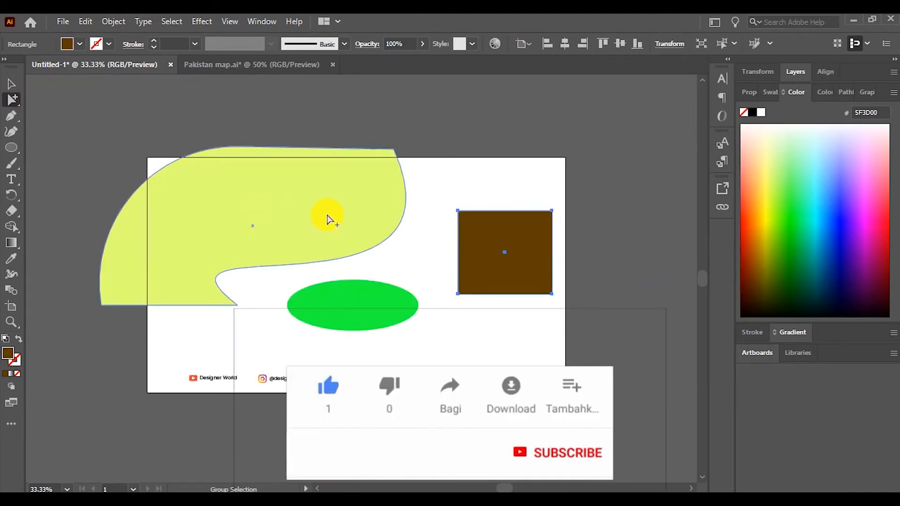
left_click(506, 238)
left_click(404, 298)
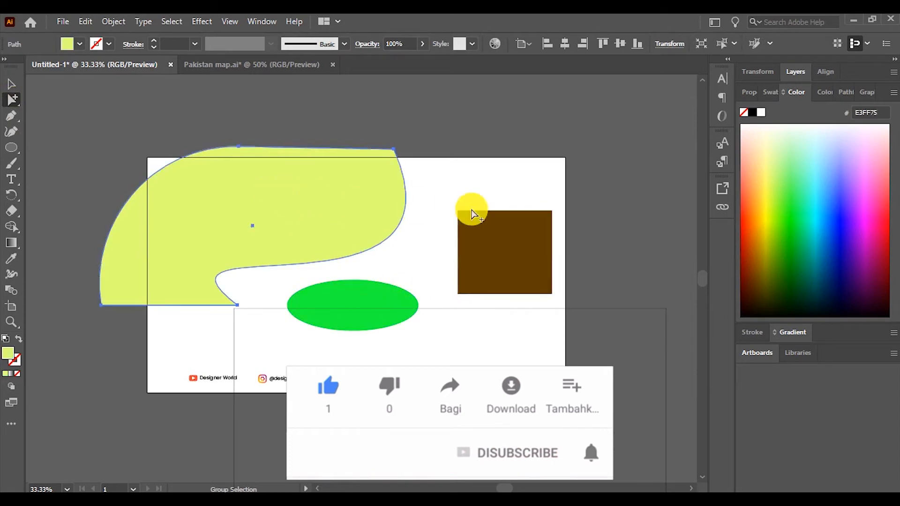
left_click(471, 211)
left_click(336, 221)
left_click(465, 232)
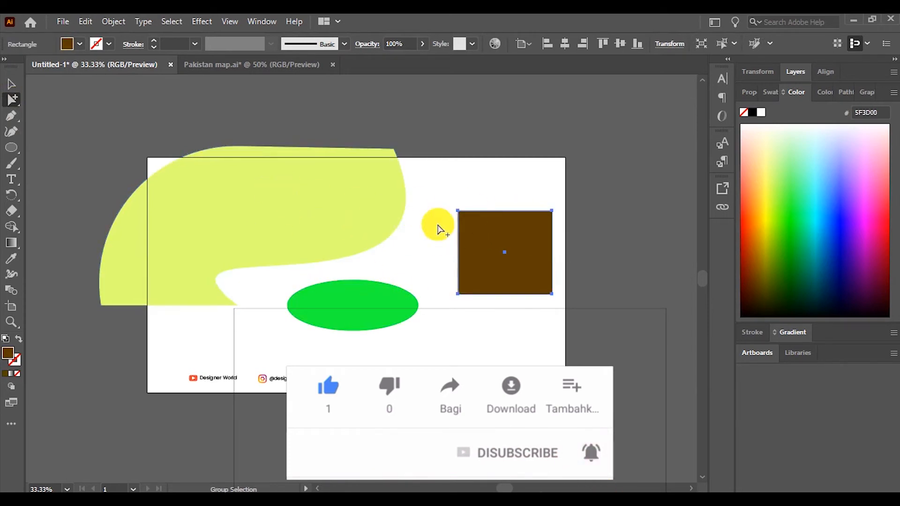
Move the yellow-green shape up and to the right, and reposition the brown rectangle, finally shifting it down by about 95 px
left_click_drag(388, 193, 412, 174)
left_click_drag(526, 243, 512, 219)
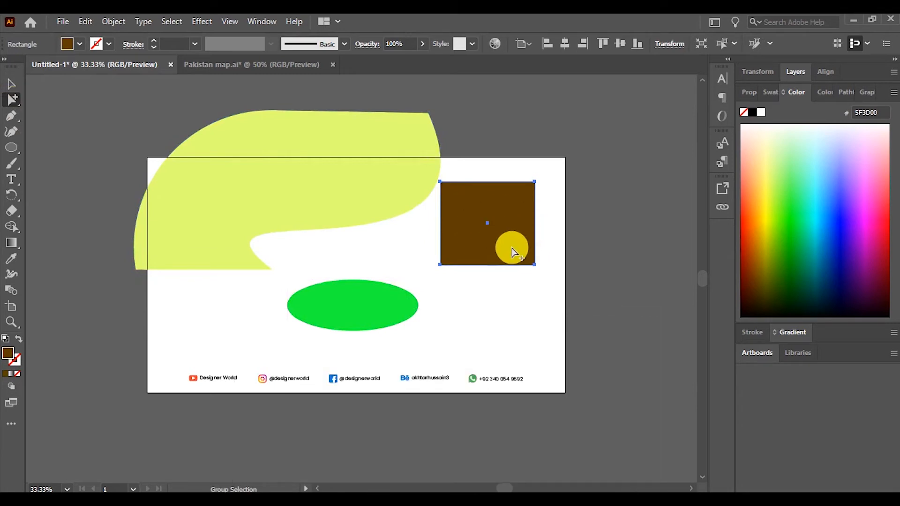
left_click_drag(505, 232, 511, 261)
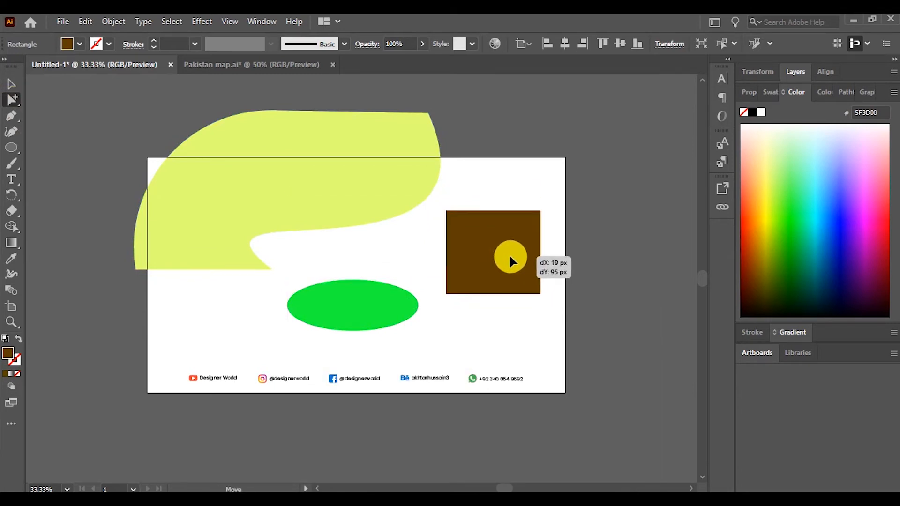
Round all corners of the brown rectangle and enlarge the green ellipse upward and sideways
left_click(528, 240)
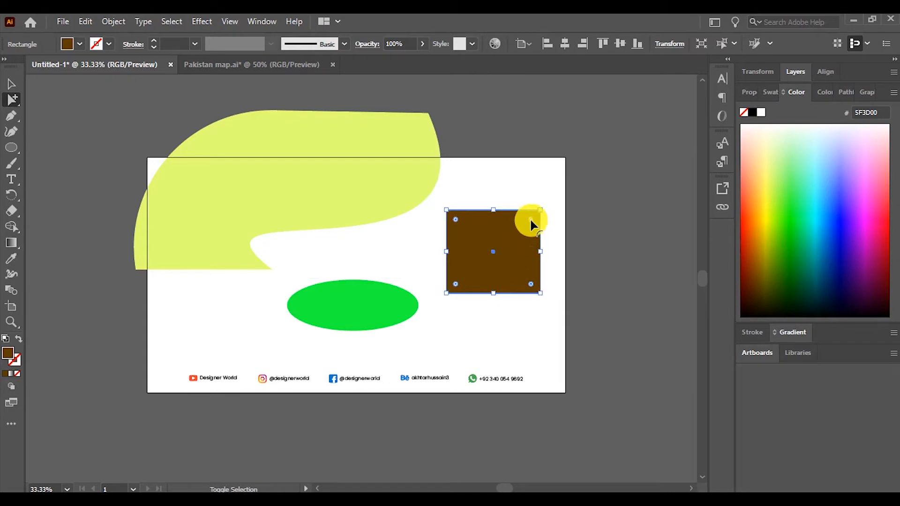
mouse_move(526, 223)
left_mouse_down()
mouse_move(517, 237)
mouse_move(530, 220)
mouse_move(529, 234)
left_mouse_up()
left_click(408, 305)
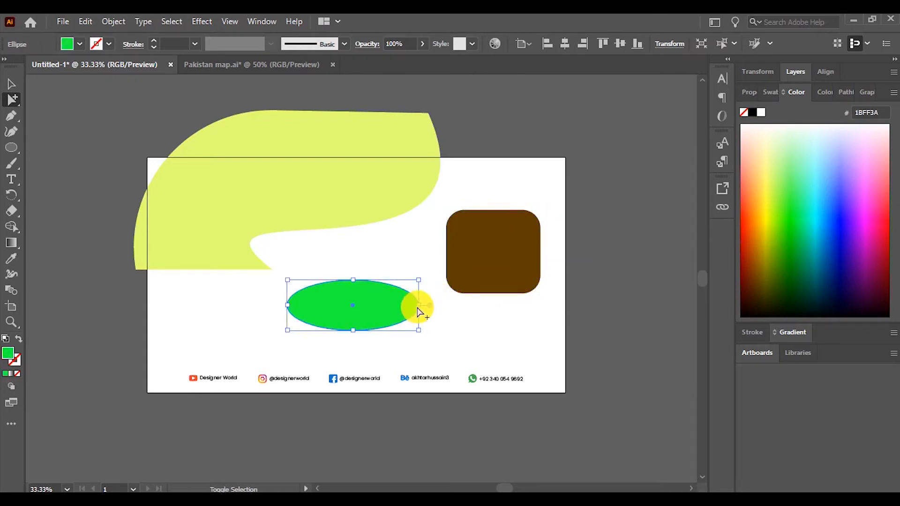
left_click_drag(352, 278, 353, 257)
left_click(375, 295)
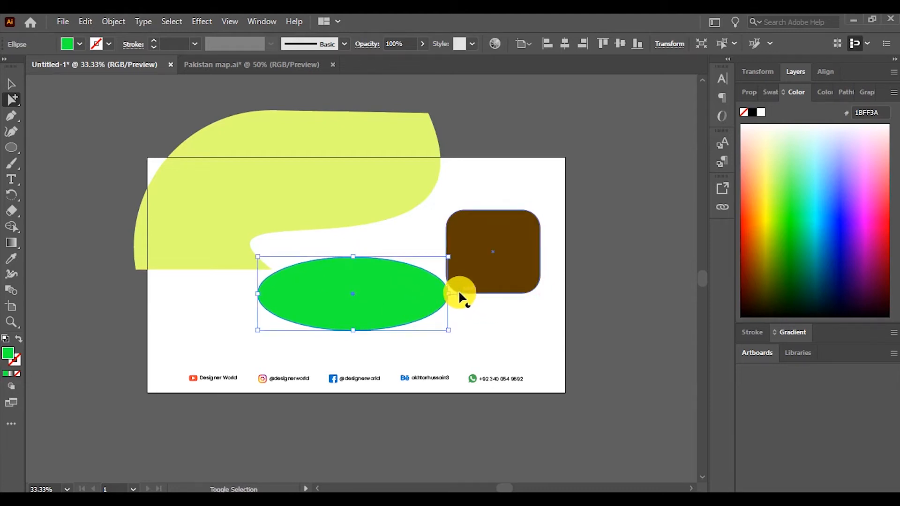
Cut a pie wedge out of the green ellipse's upper-right part and duplicate the resulting shape to the lower left
key("alt")
left_click_drag(457, 296, 362, 265)
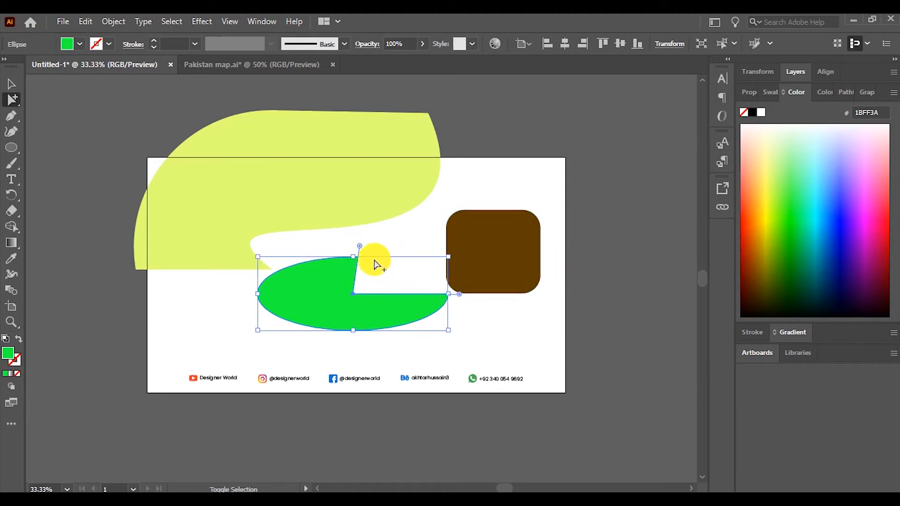
mouse_move(362, 245)
left_mouse_down()
mouse_move(407, 270)
mouse_move(364, 249)
mouse_move(404, 261)
mouse_move(377, 252)
left_mouse_up()
left_click(491, 235, "shift")
left_click_drag(335, 301, 150, 332)
Select the whole group with the Selection tool and move it slightly up and to the right
left_click(13, 84)
key("ctrl+a")
left_click_drag(251, 202, 269, 187)
Use the Lasso tool to select the anchor points along the upper edge of the right green pie shape
left_click(16, 101)
left_click(18, 106)
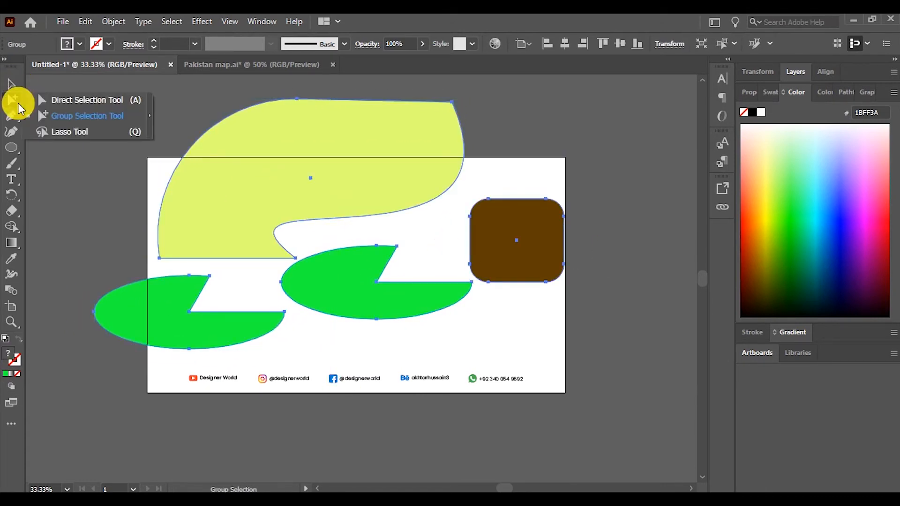
left_click(50, 133)
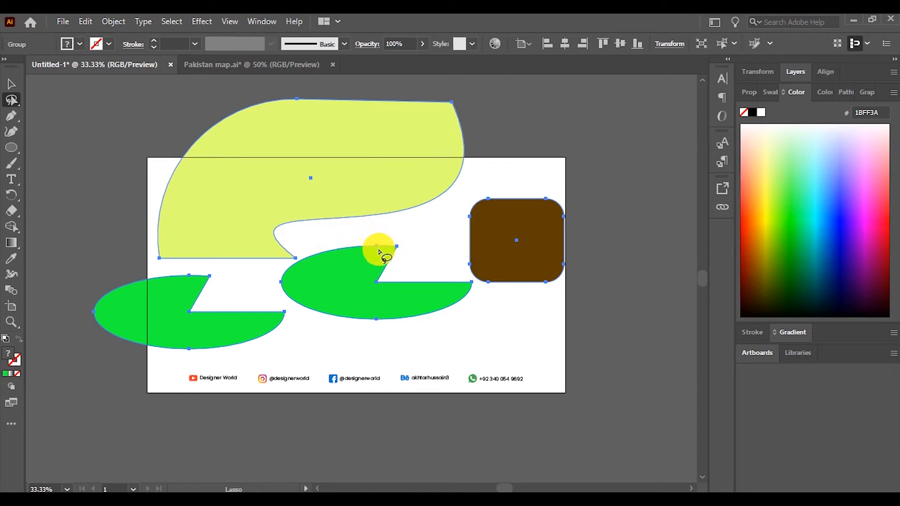
mouse_move(384, 233)
left_mouse_down()
mouse_move(404, 257)
mouse_move(365, 256)
mouse_move(374, 236)
mouse_move(404, 243)
mouse_move(407, 254)
left_mouse_up()
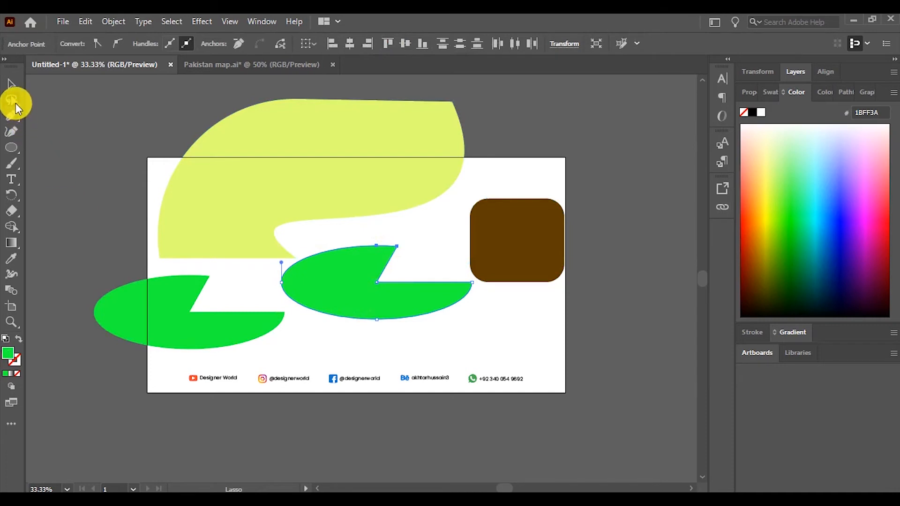
Select the right pie shape's upper corner anchor with the Direct Selection tool, and then the whole group with the Selection tool
left_click(13, 100)
left_click(47, 98)
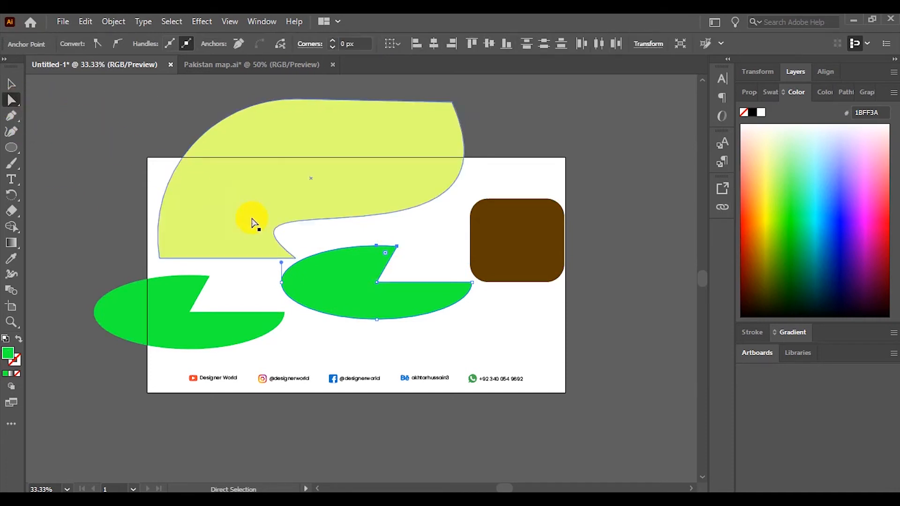
left_click(397, 246)
key("ctrl")
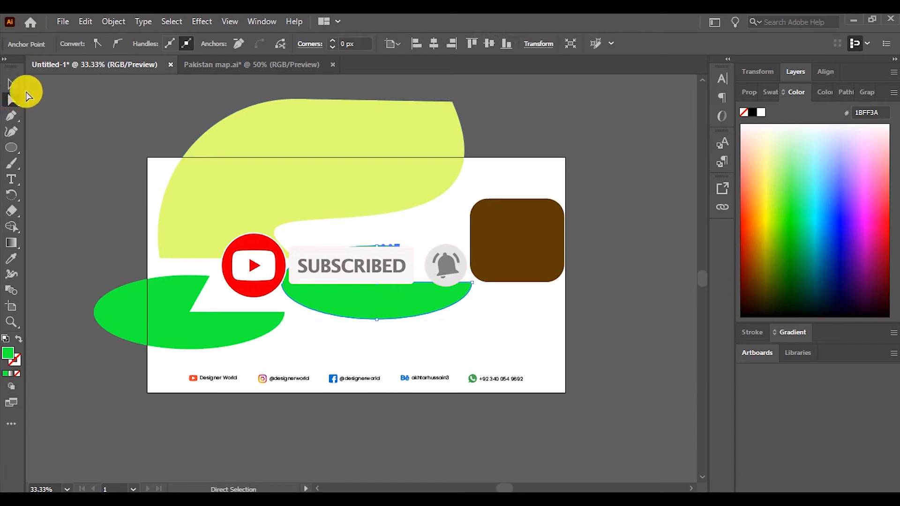
left_click(12, 85)
left_click(295, 193)
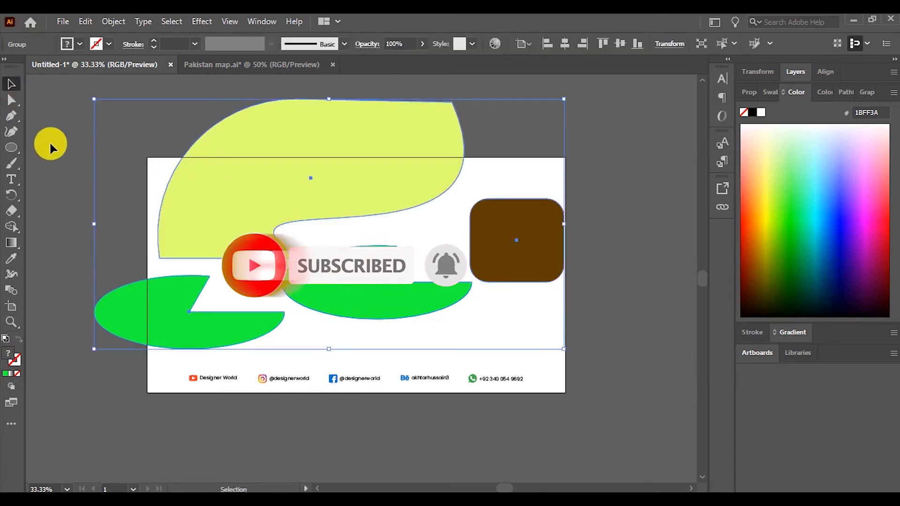
Draw a small green ellipse outside the artboard's upper-left corner and move it slightly down and to the left
left_click(14, 148)
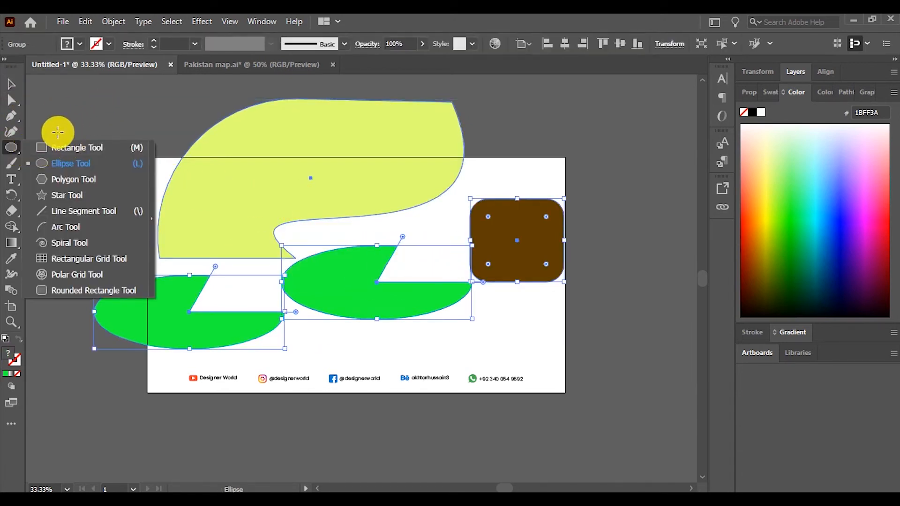
left_click(52, 163)
left_click_drag(85, 107, 141, 156)
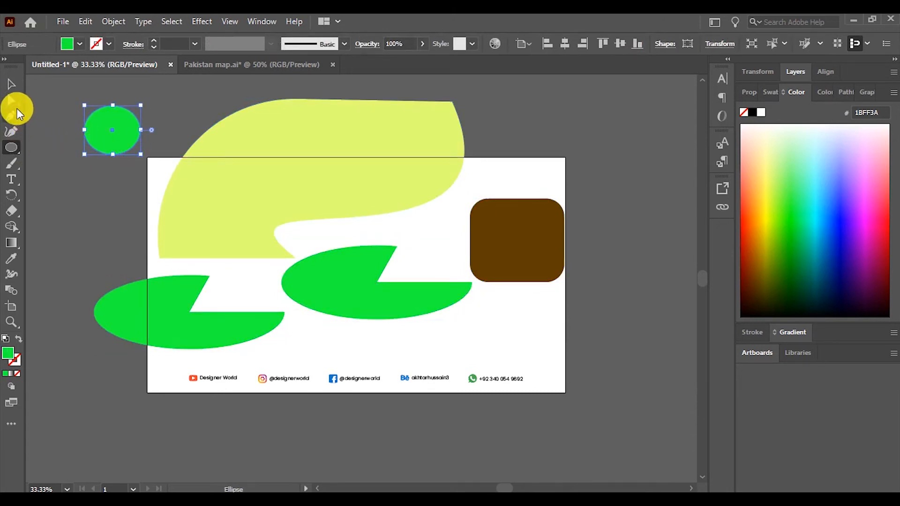
left_click(12, 100)
left_click(10, 86)
left_click_drag(119, 130, 94, 154)
Reshape the small green ellipse into a narrow twisted form by moving its anchor points with the Direct Selection tool
left_click(10, 100)
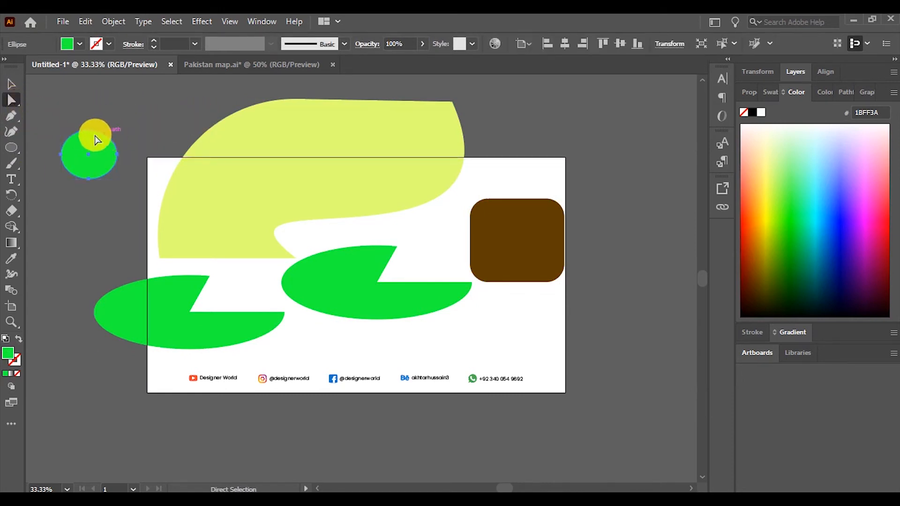
left_click(89, 130)
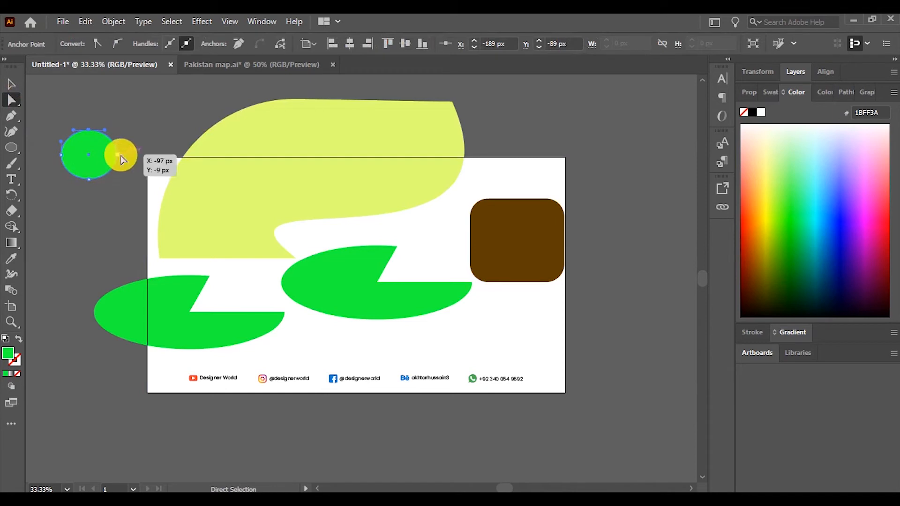
left_click_drag(115, 155, 161, 161)
scroll(96, 153, "up", 3)
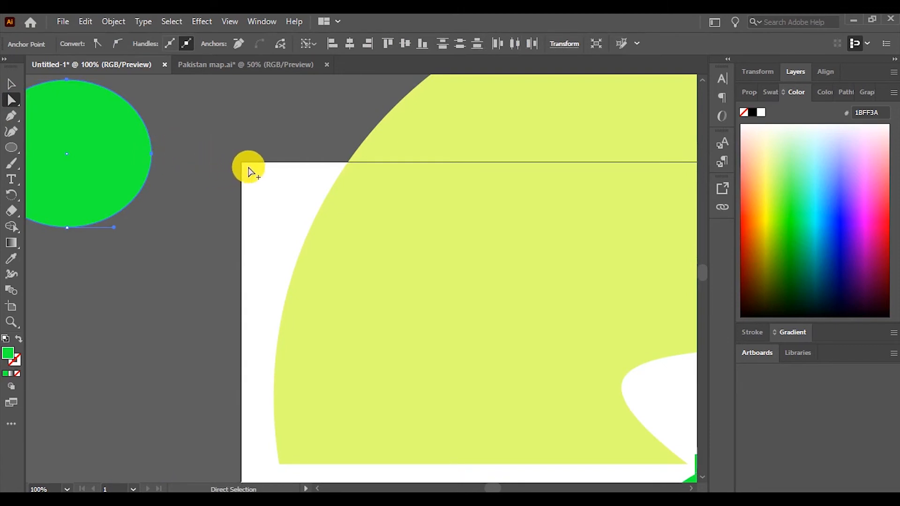
scroll(246, 167, "down", 2)
left_click_drag(204, 162, 153, 161)
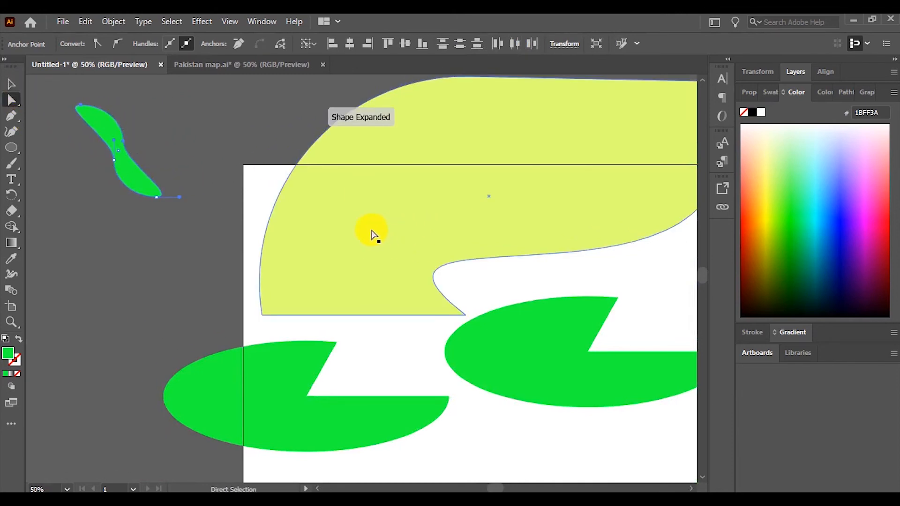
Slant the brown rounded rectangle by moving its right-hand anchor points upward with the Direct Selection tool
scroll(385, 237, "down", 1)
scroll(409, 215, "up", 1)
scroll(382, 225, "down", 1)
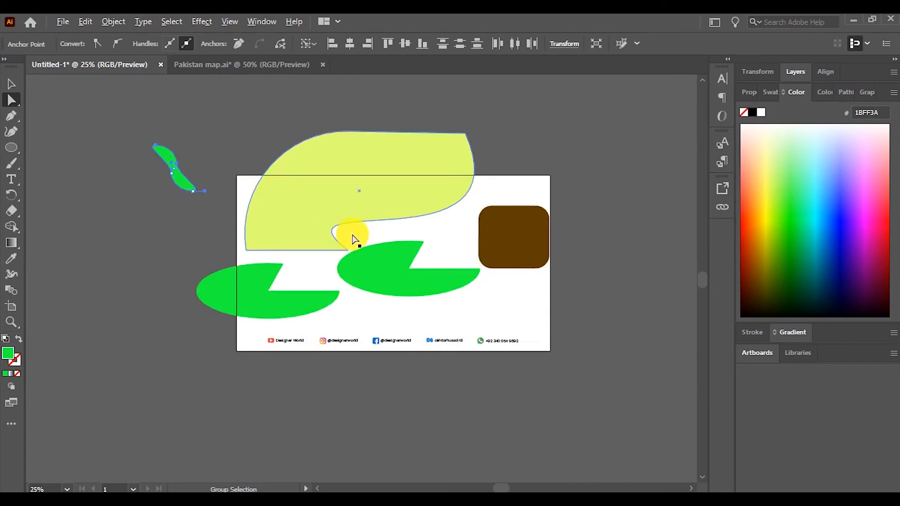
scroll(430, 282, "up", 1)
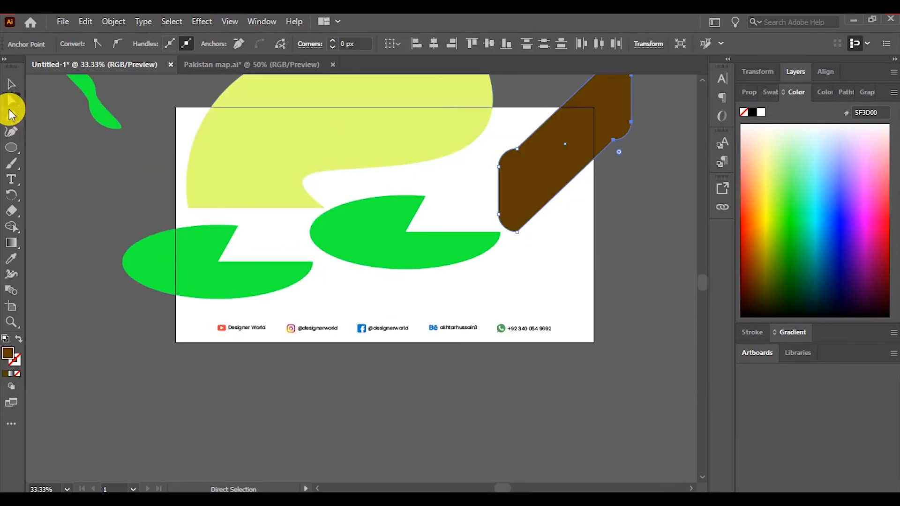
Select the yellow-green shape and both green pie shapes together with the Group Selection tool
left_click_drag(13, 108, 42, 116)
left_click(290, 169)
left_click(358, 231, "shift")
left_click(227, 283, "shift")
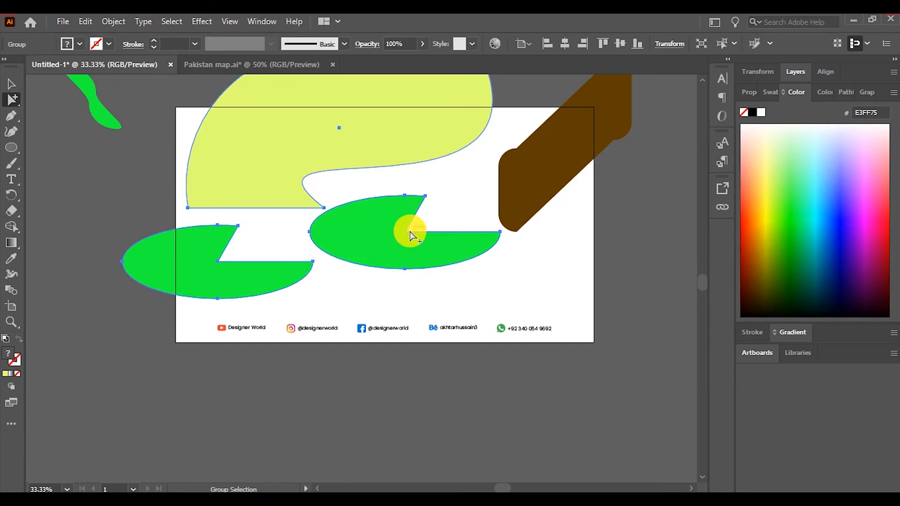
Select only the neighbouring anchor points of the yellow-green and green shapes with Direct Selection, undoing the trial edit
left_click_drag(12, 100, 45, 100)
left_click_drag(441, 181, 301, 272)
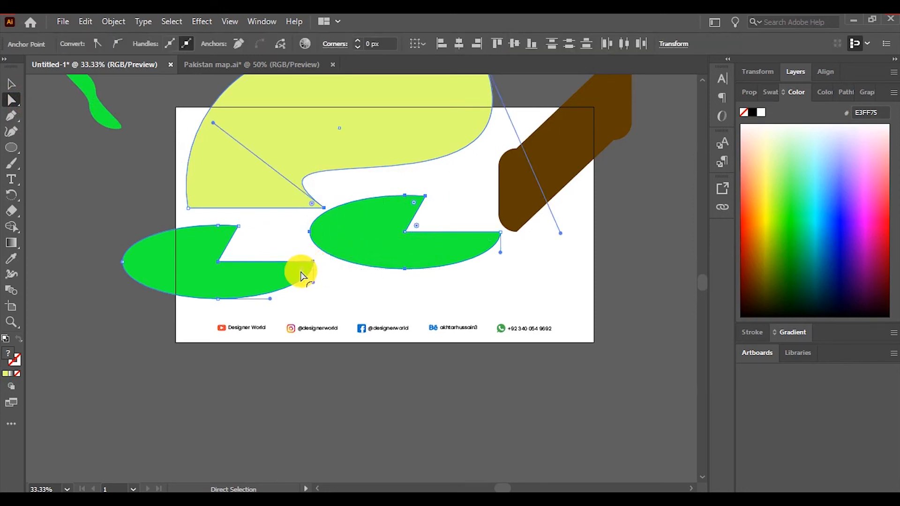
left_click_drag(421, 232, 409, 236)
key("ctrl+z")
left_click_drag(309, 236, 308, 233)
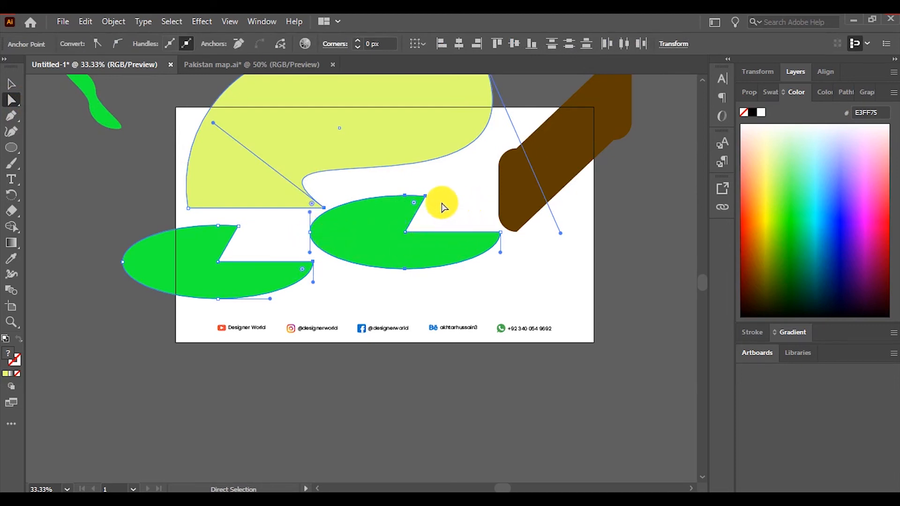
Use the Lasso tool to outline anchor points on the two green pie shapes
left_click(16, 104)
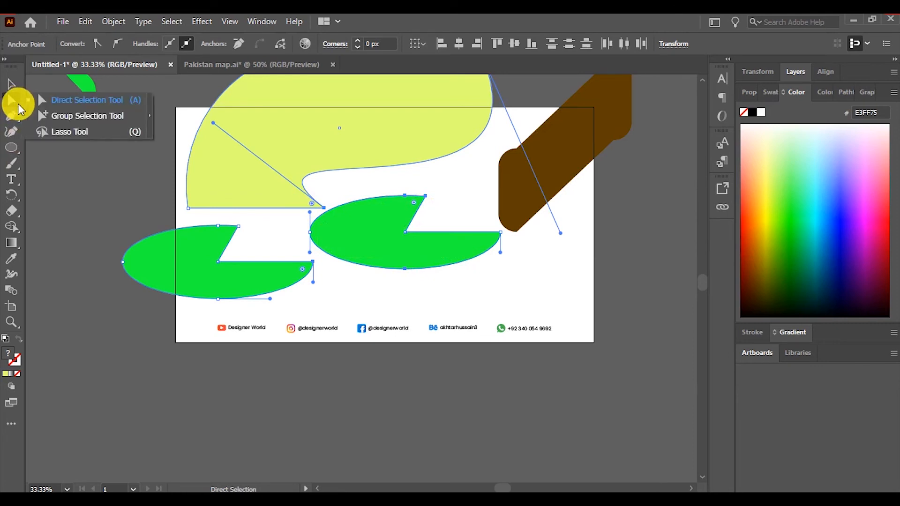
left_click(41, 133)
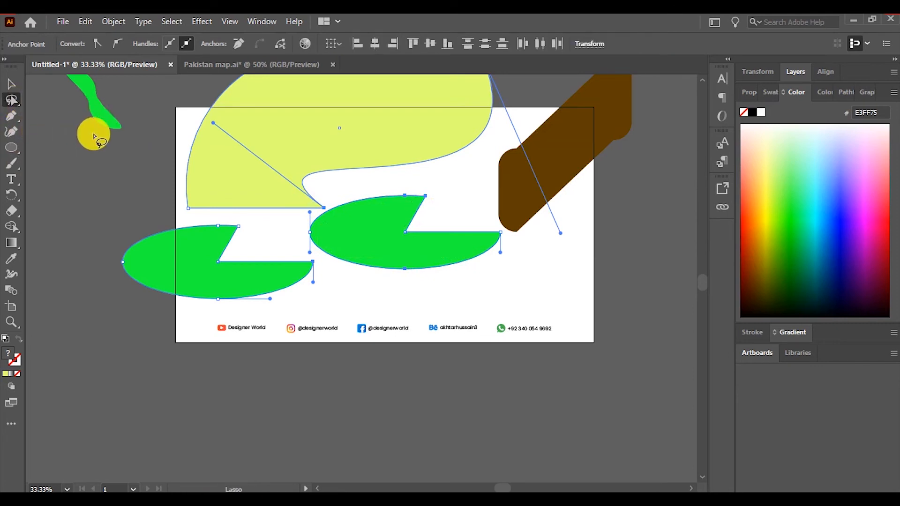
left_click(424, 211)
mouse_move(420, 208)
left_mouse_down()
mouse_move(428, 192)
mouse_move(416, 187)
mouse_move(330, 197)
mouse_move(307, 207)
mouse_move(290, 256)
mouse_move(312, 279)
mouse_move(327, 260)
mouse_move(306, 243)
mouse_move(306, 216)
mouse_move(348, 203)
mouse_move(372, 199)
mouse_move(427, 214)
left_mouse_up()
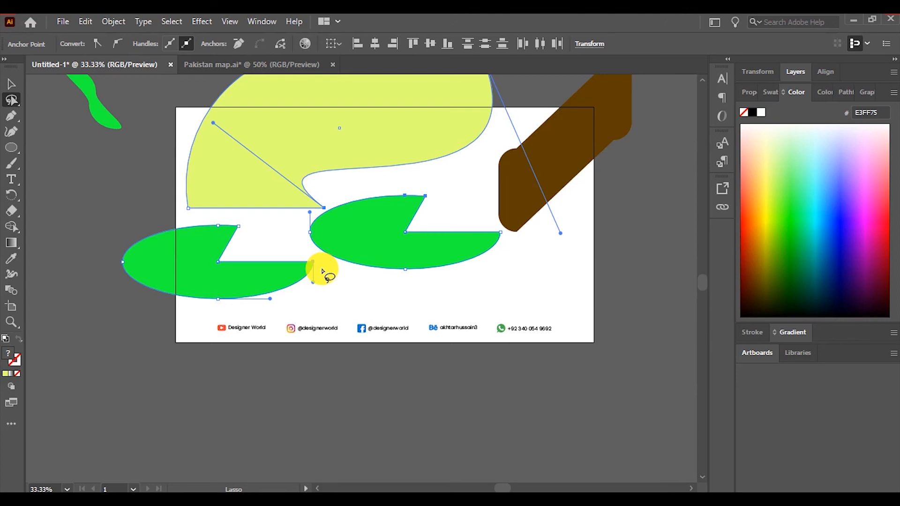
left_click_drag(323, 272, 317, 274)
left_click(15, 104)
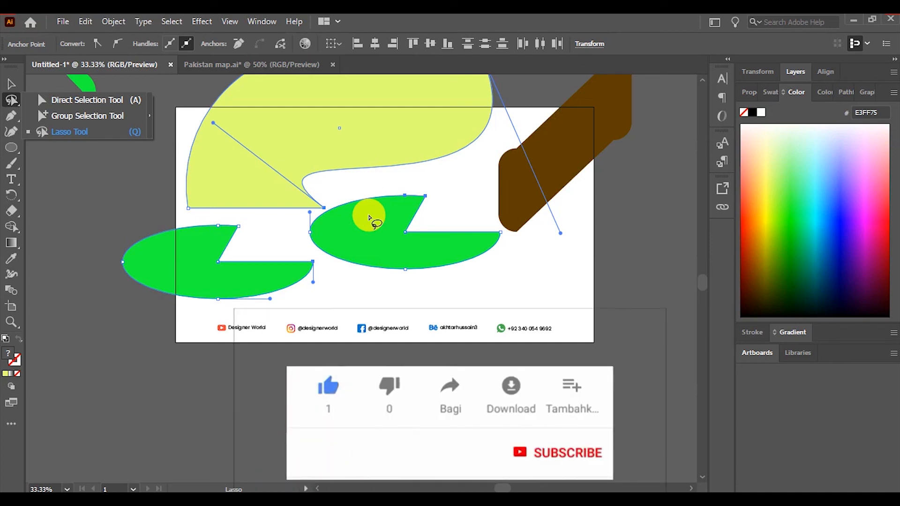
left_click(11, 84)
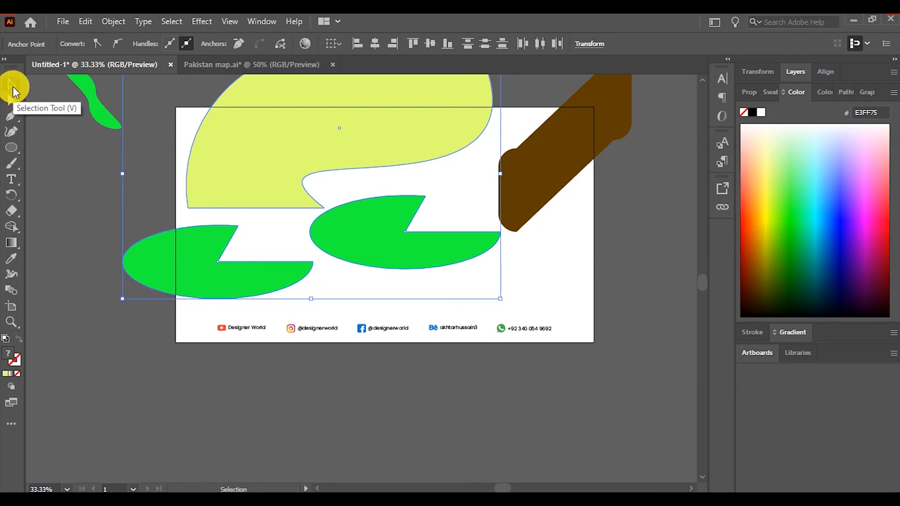
left_click(13, 121)
left_click(13, 121)
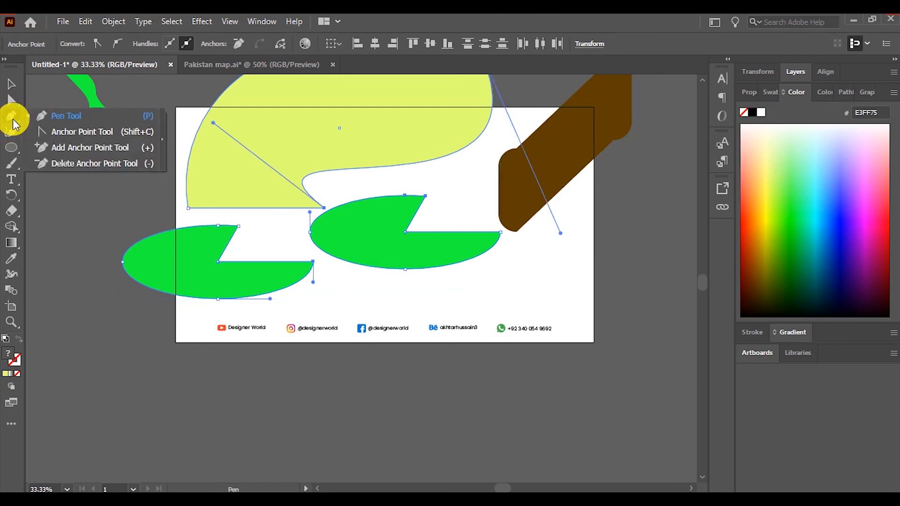